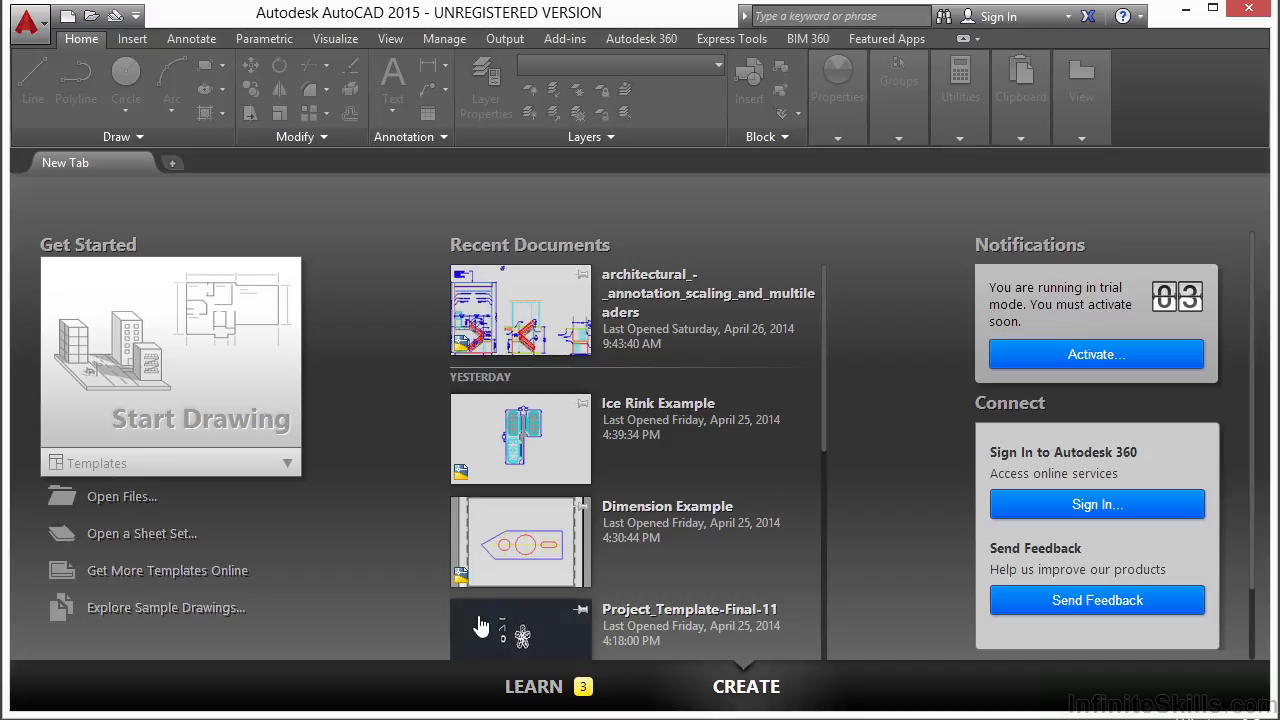
- Open the drawing architectural_-_annotation_scaling_and_multileaders.dwg from folder 13
left_click(122, 497)
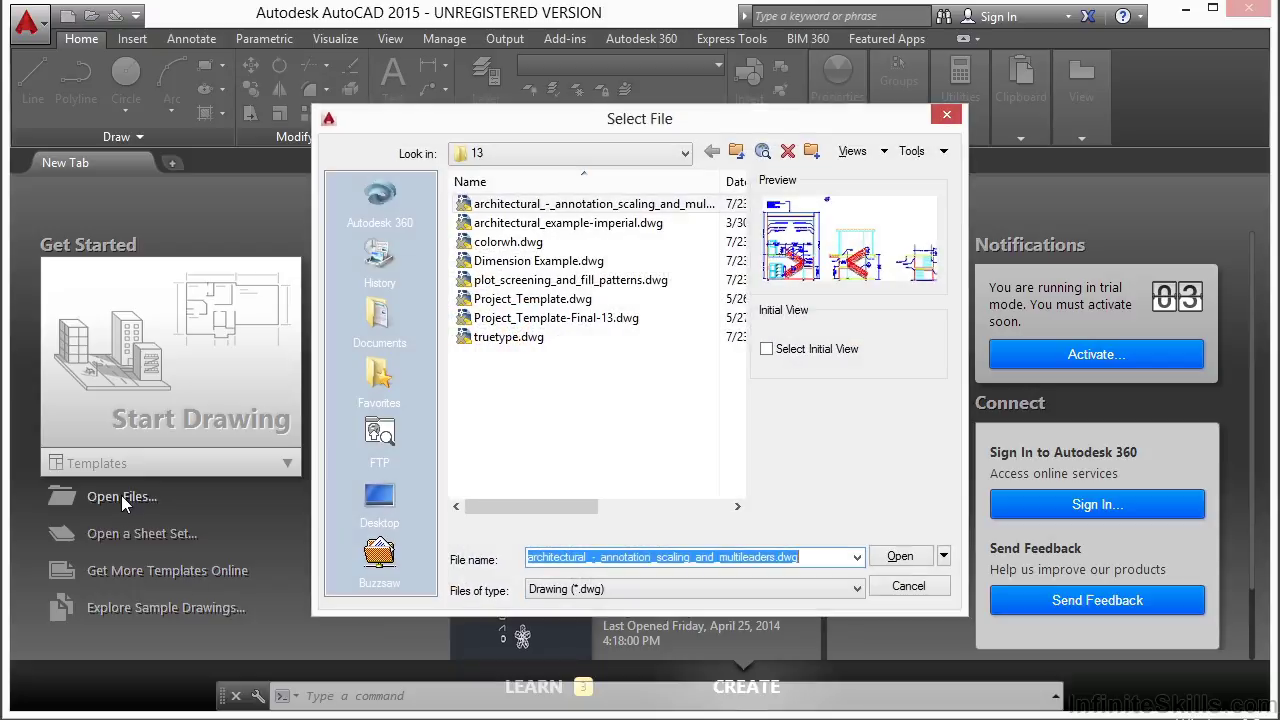
left_click(620, 210)
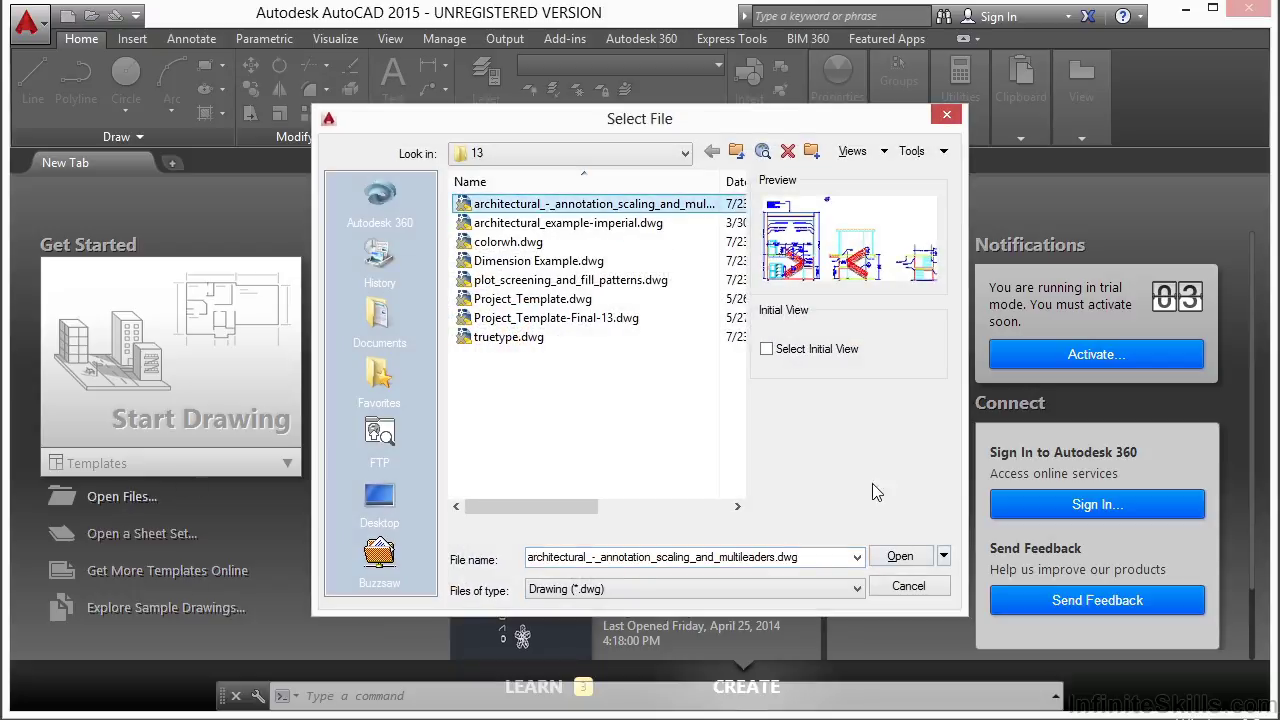
left_click(900, 557)
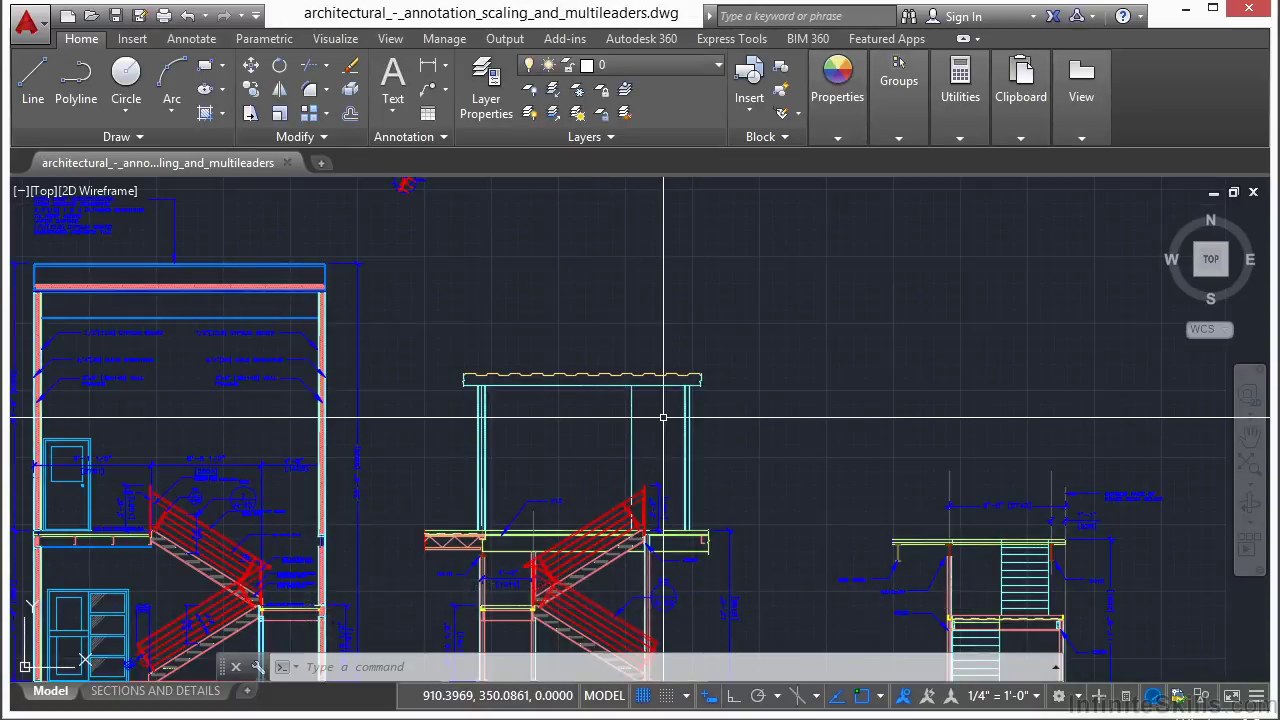
- Add a new layout to the drawing and switch to it
right_click(172, 700)
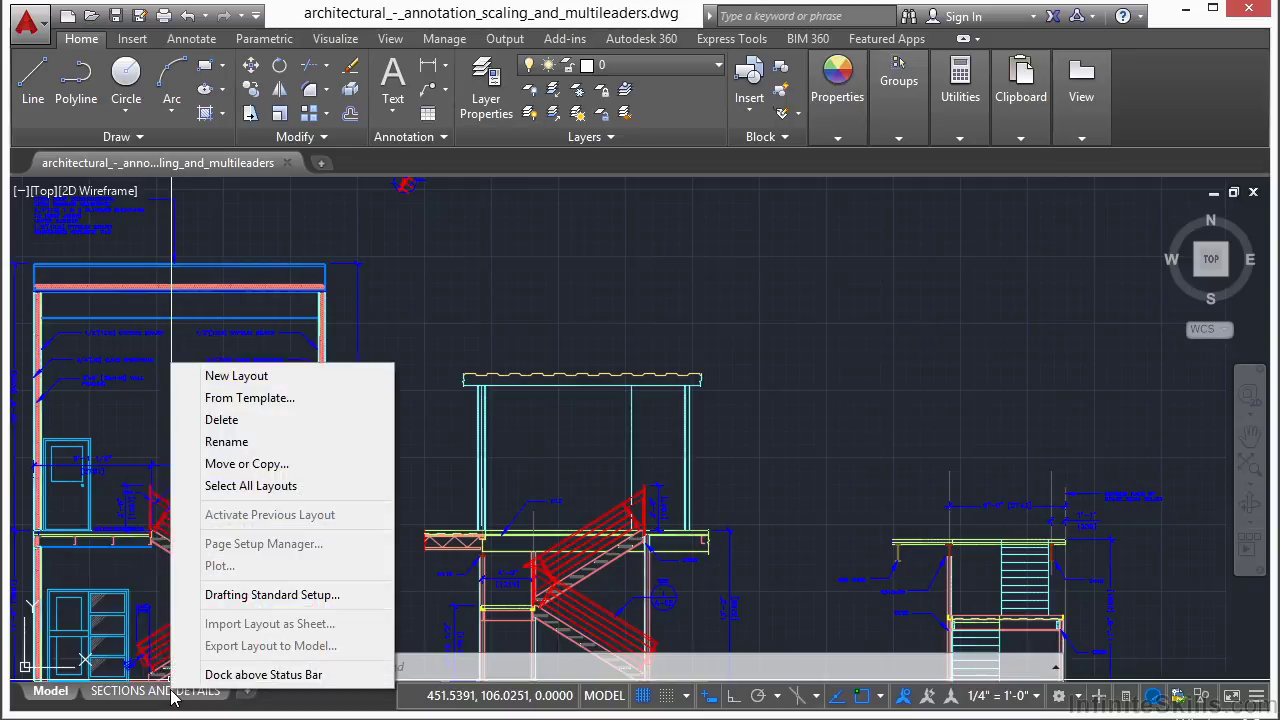
left_click(261, 384)
left_click(258, 697)
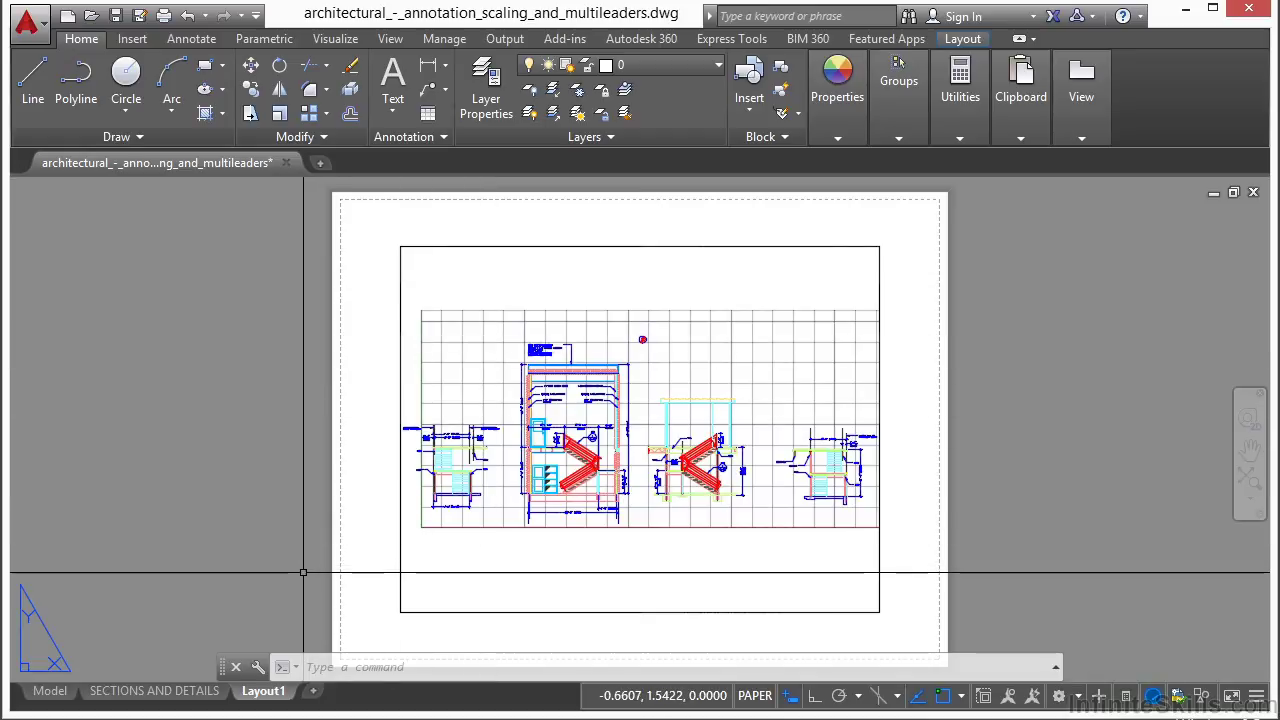
- Open the Page Setup Manager for Layout1 and apply the SECTIONS AND DETAILS page setup to the layout
right_click(272, 694)
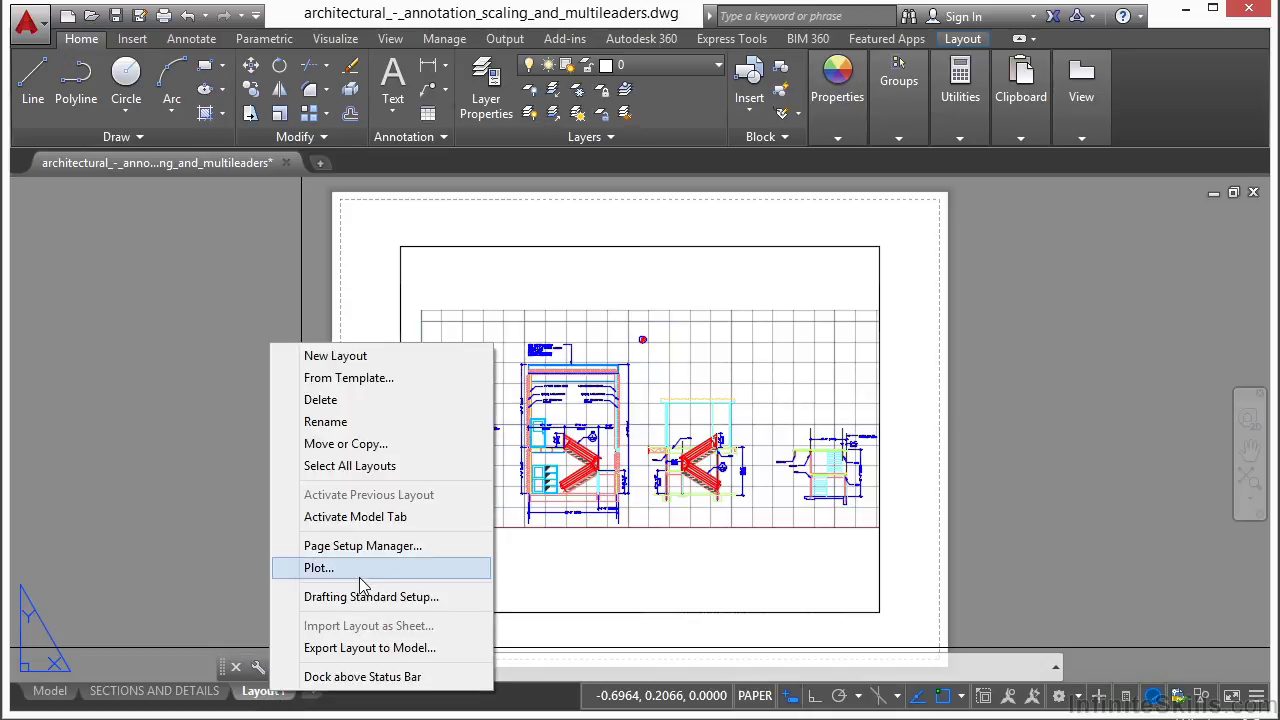
left_click(368, 547)
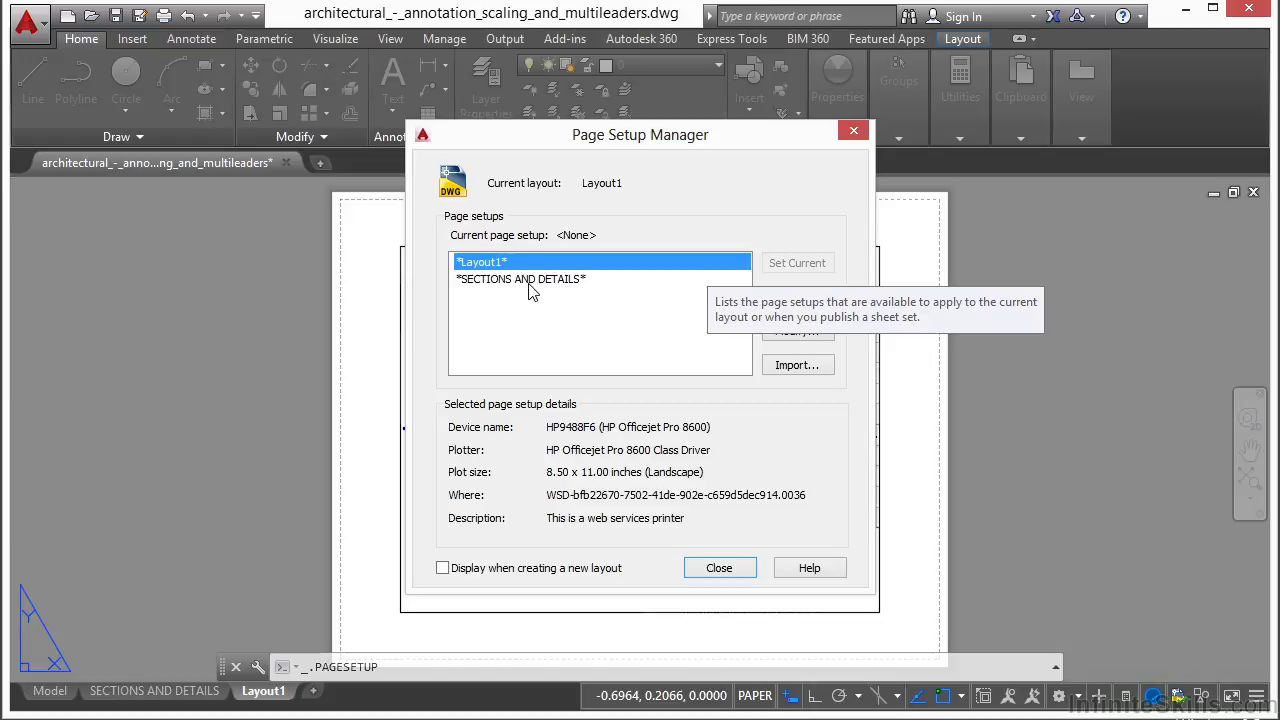
left_click(488, 279)
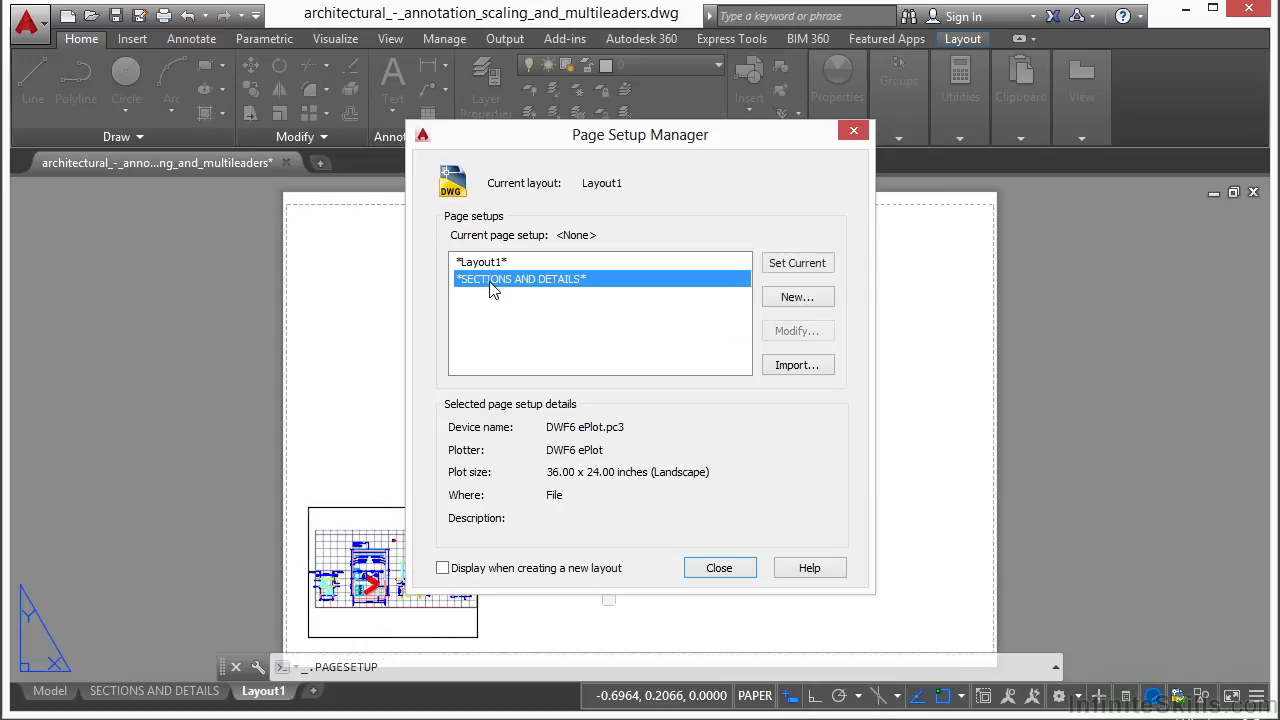
left_click(490, 263)
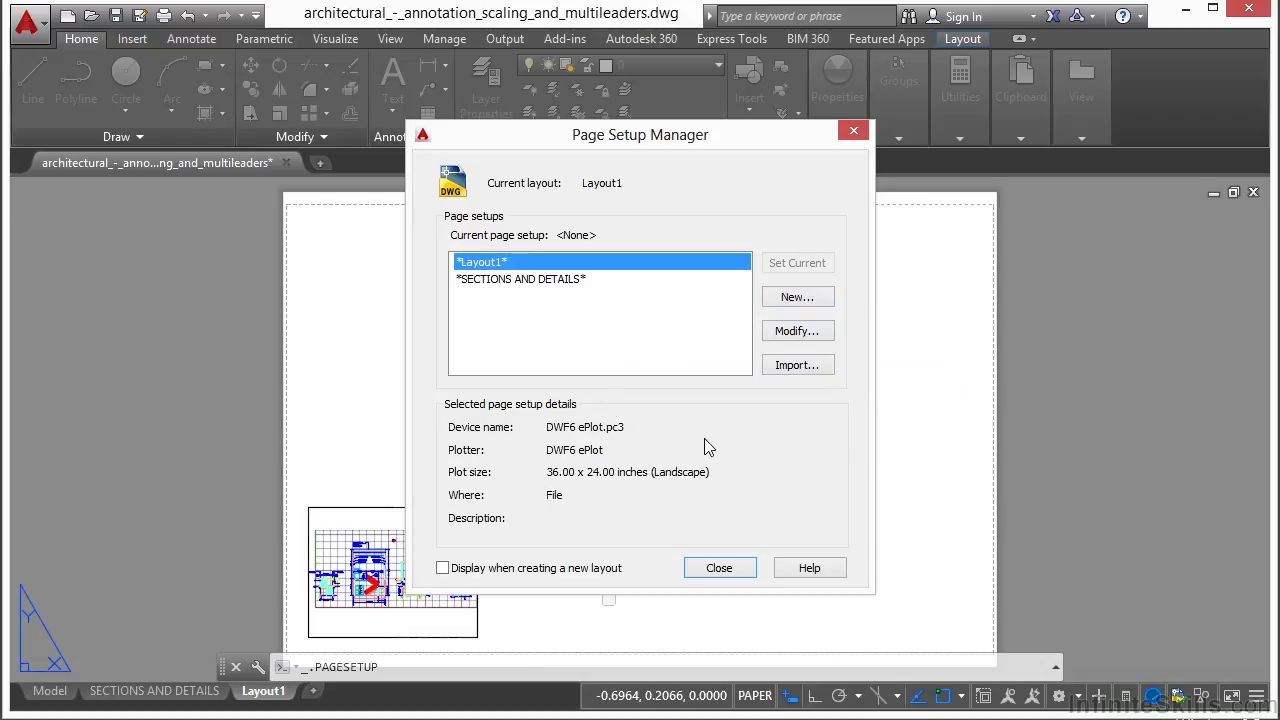
- Create a new page setup named "Page Setup Example" that starts with the Layout1 settings
left_click(797, 300)
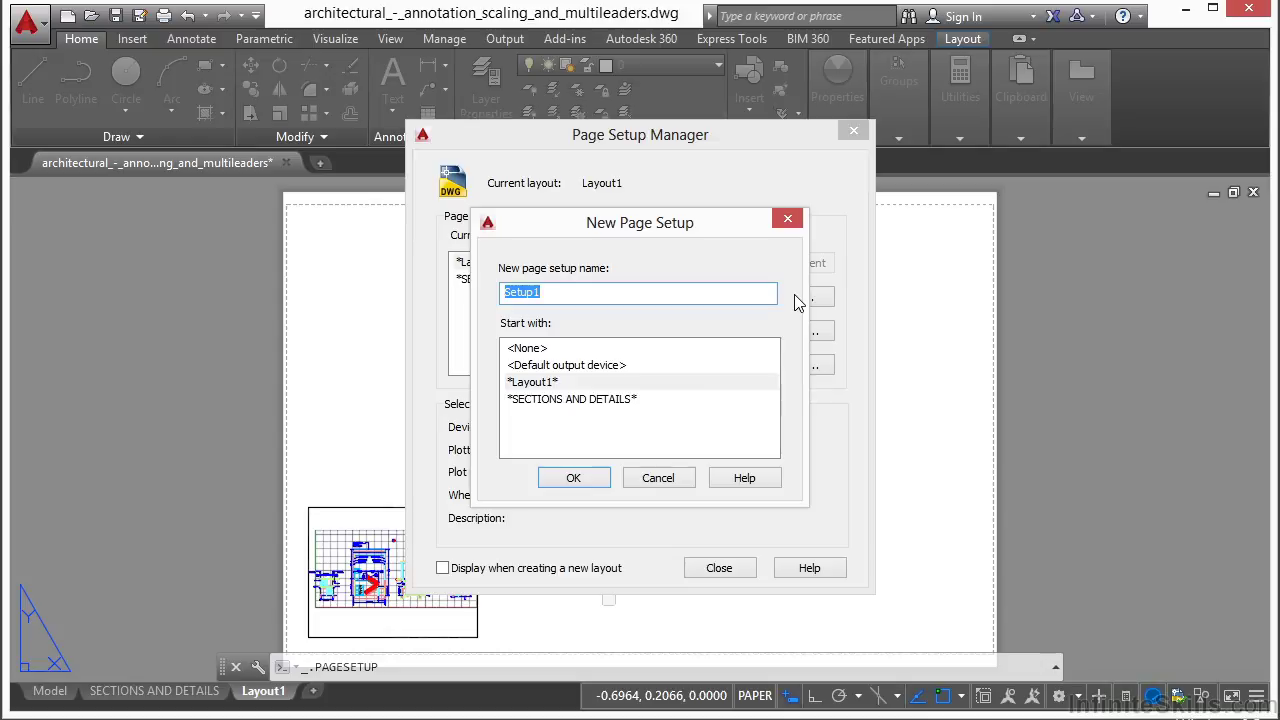
type("Page S")
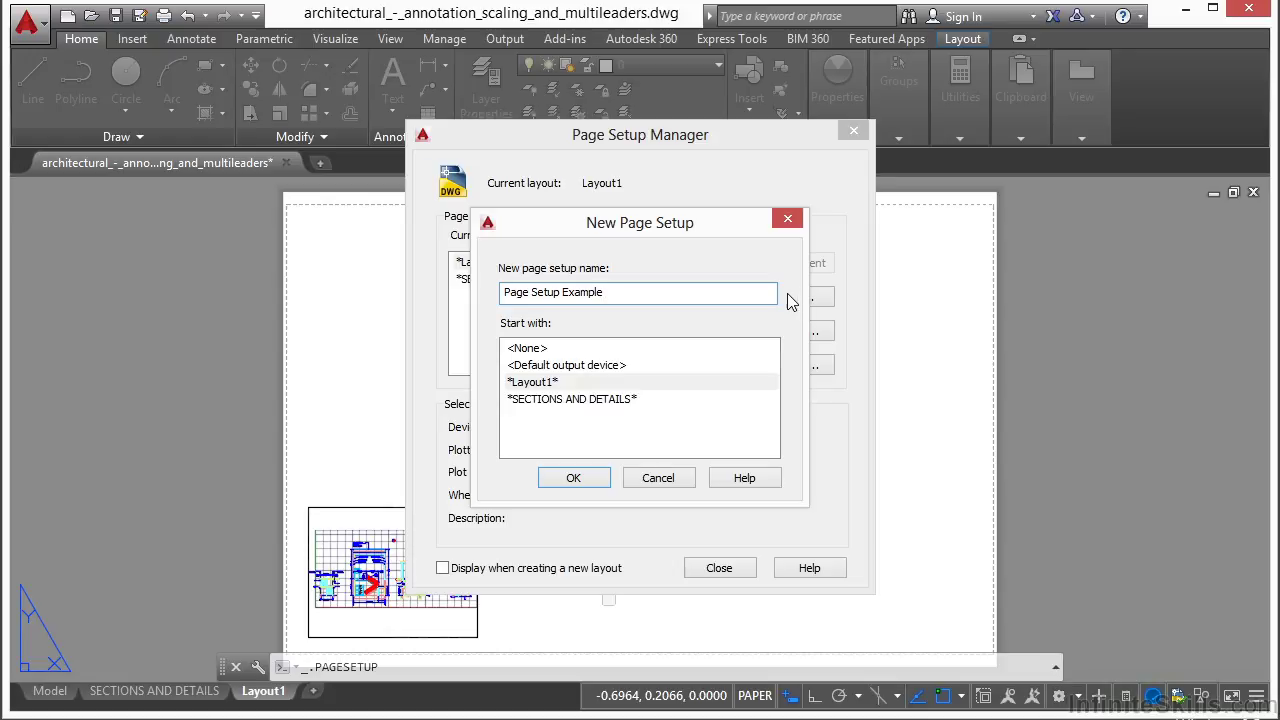
left_click(574, 479)
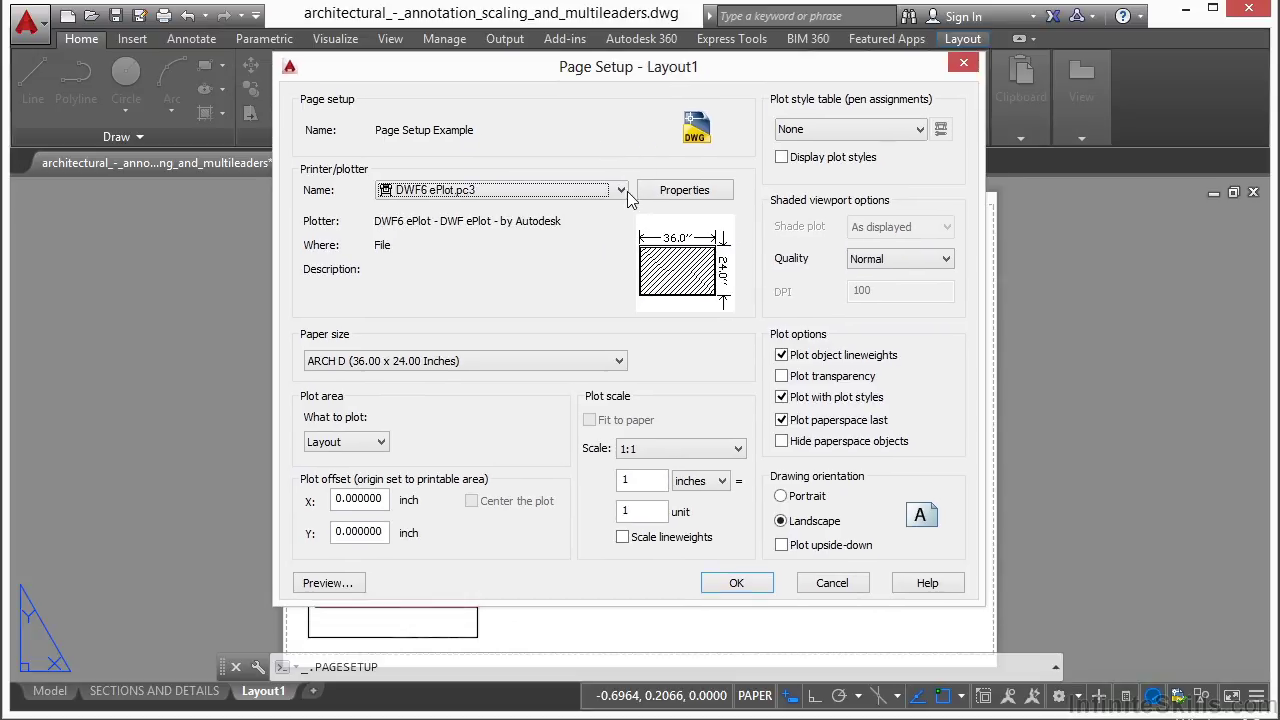
- Set the page setup's printer to HP9488F6 (HP Officejet Pro 8600), accept its default paper size, and choose Letter paper
left_click(627, 191)
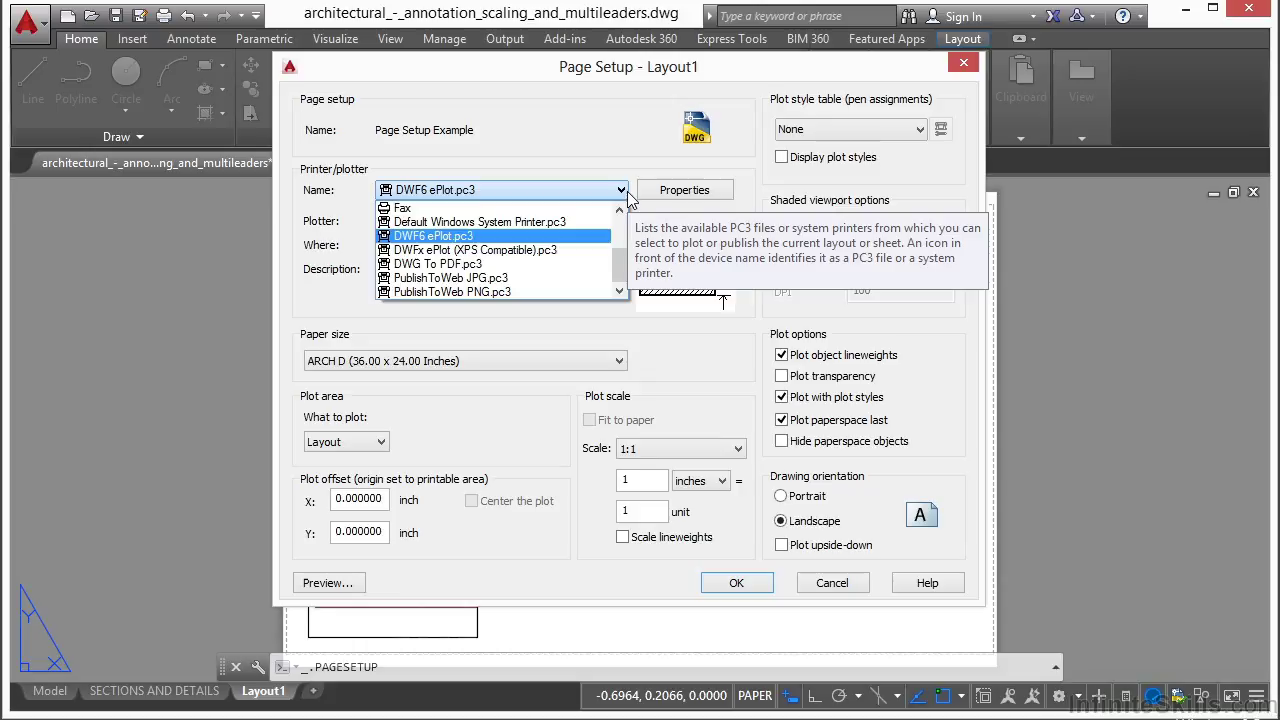
left_click_drag(622, 272, 622, 244)
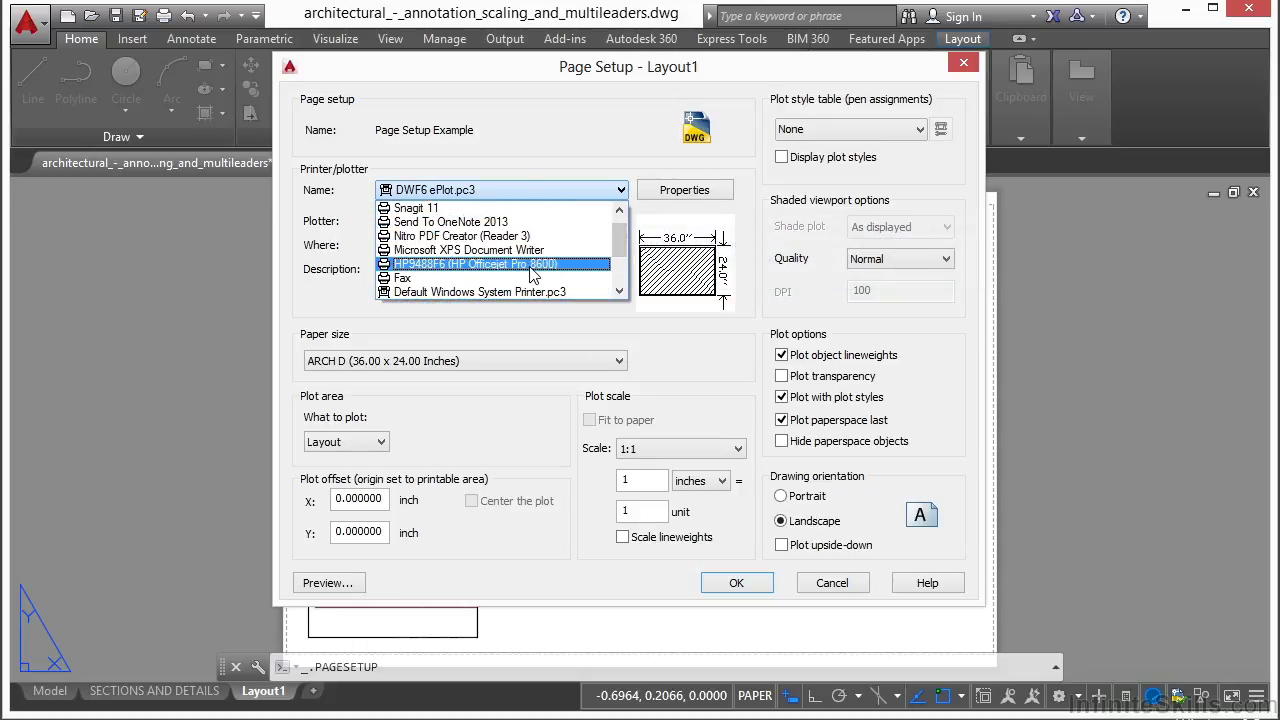
left_click(484, 265)
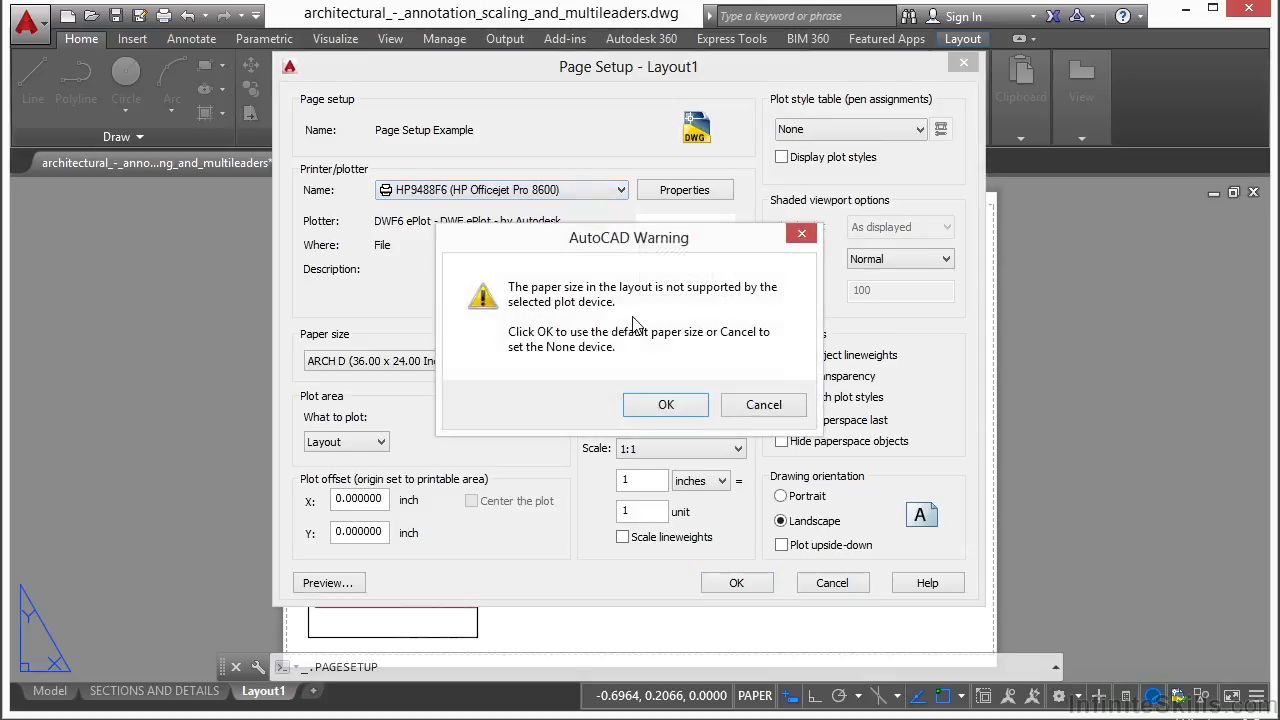
left_click(664, 406)
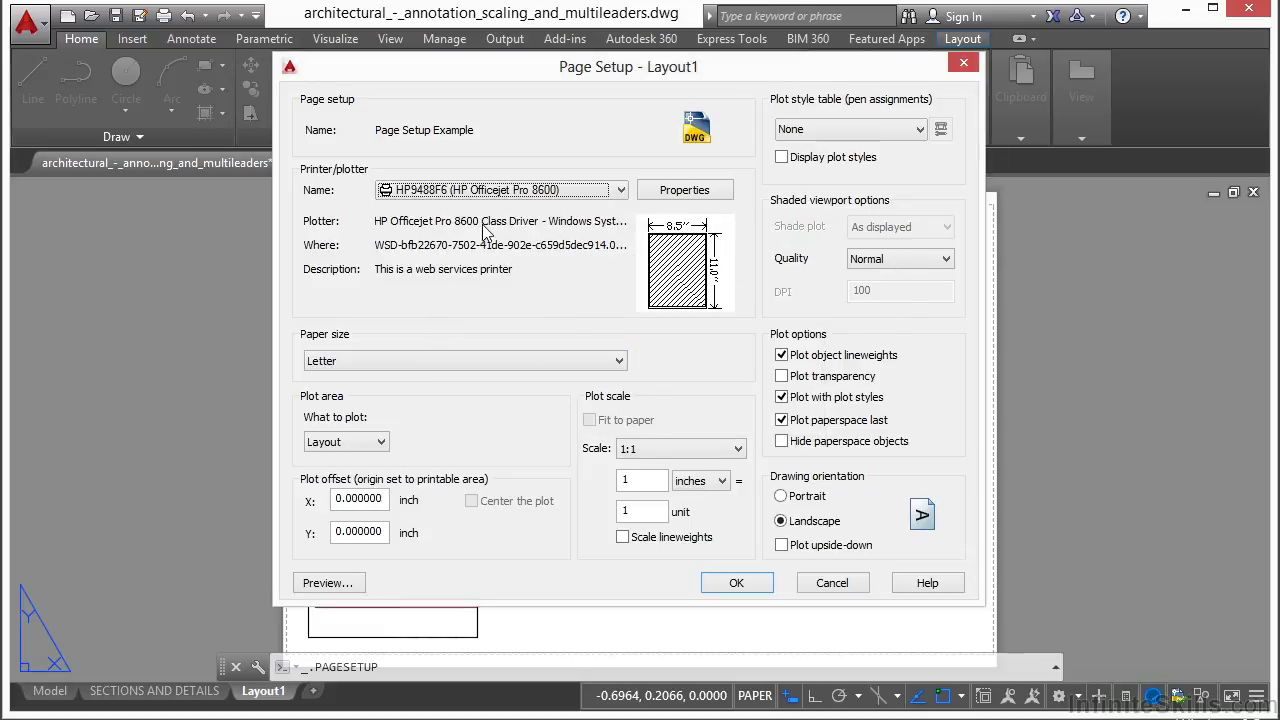
left_click(538, 360)
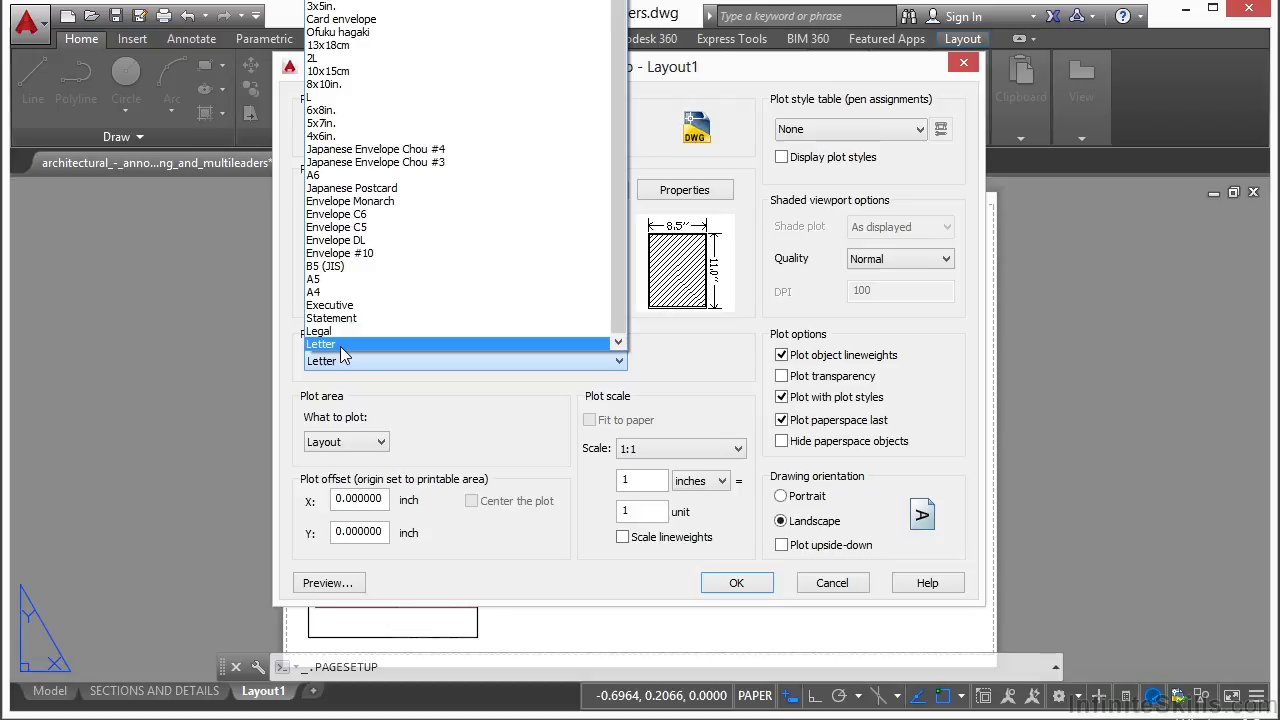
left_click(341, 345)
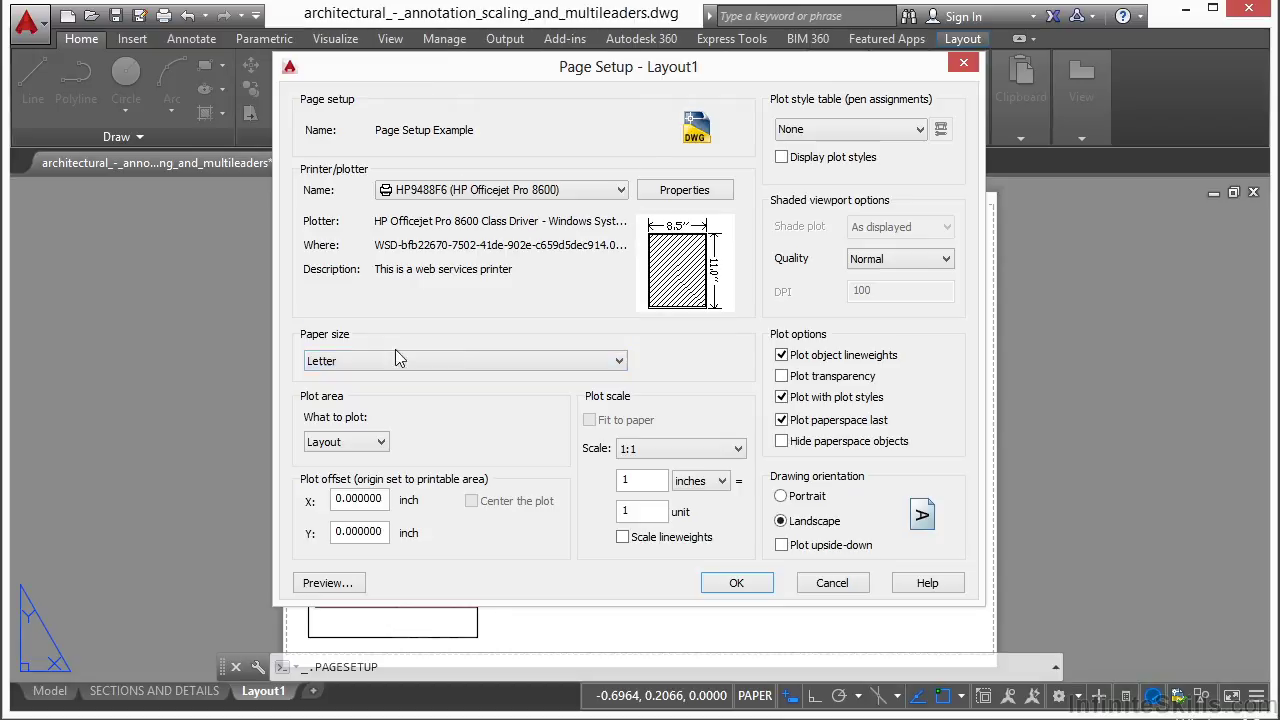
- Set the plot area to Extents, center the plot, and scale it to fit the paper
left_click(388, 442)
left_click(363, 476)
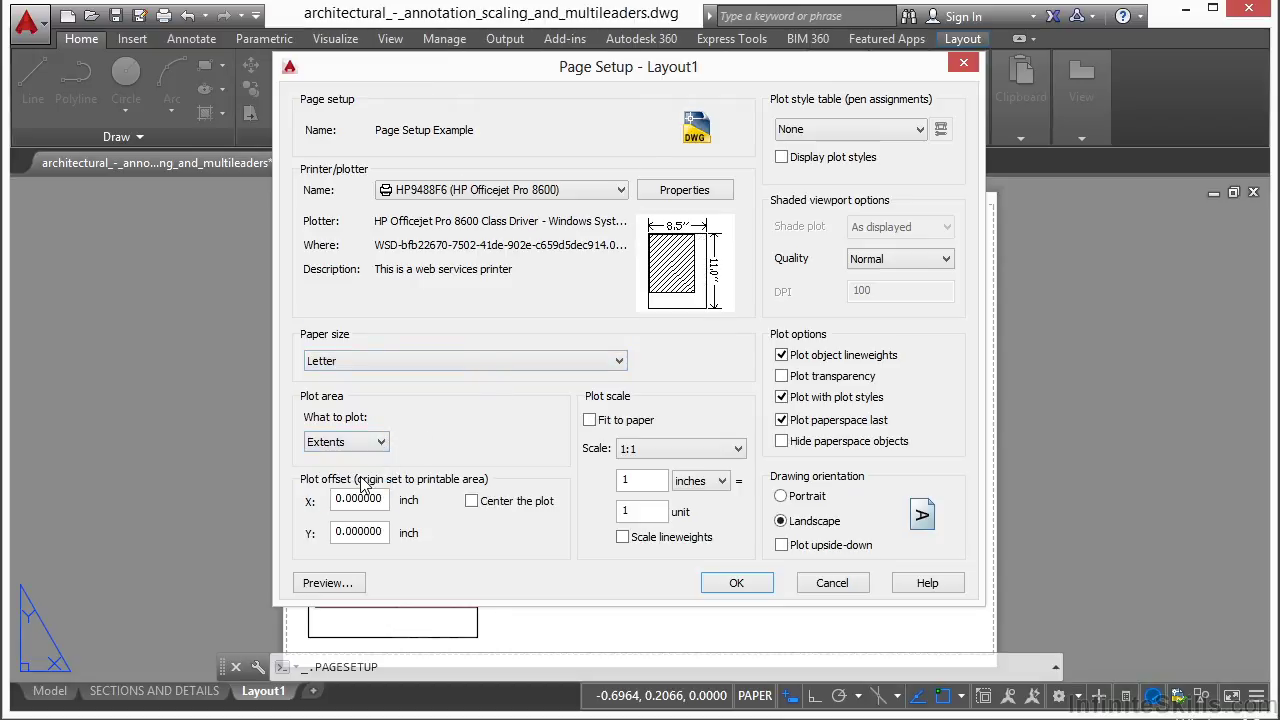
left_click(472, 502)
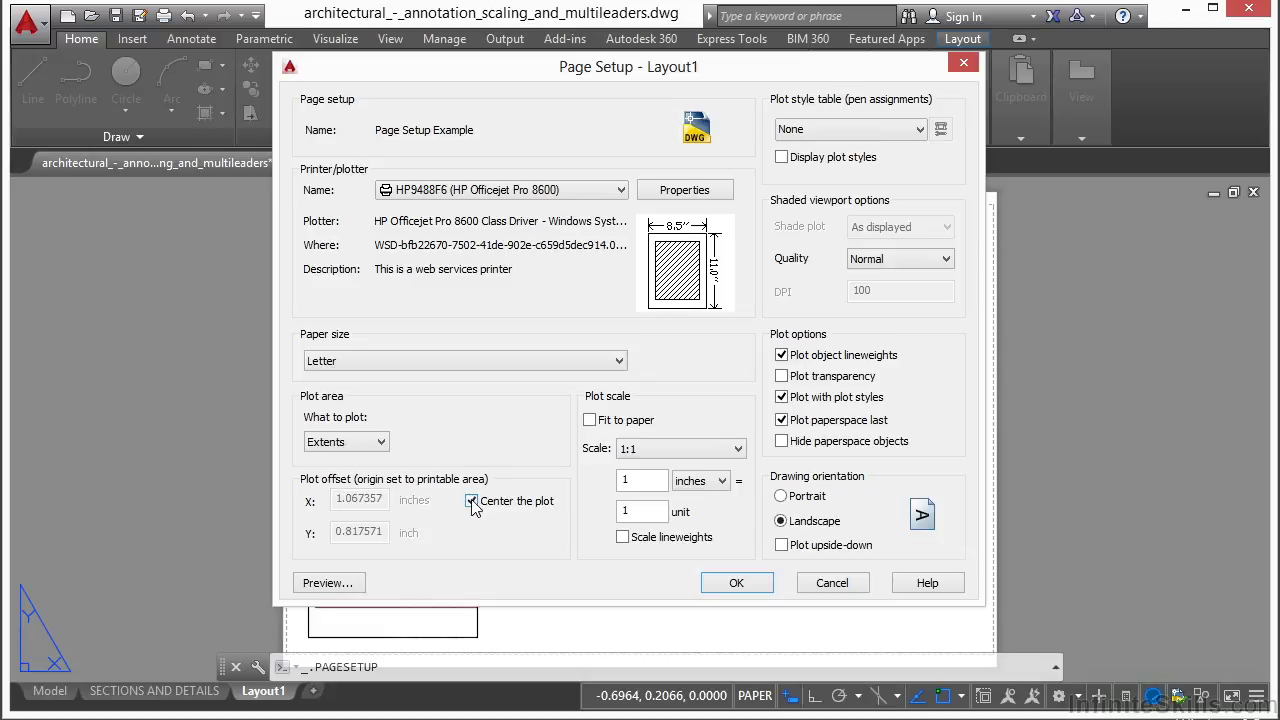
left_click(589, 421)
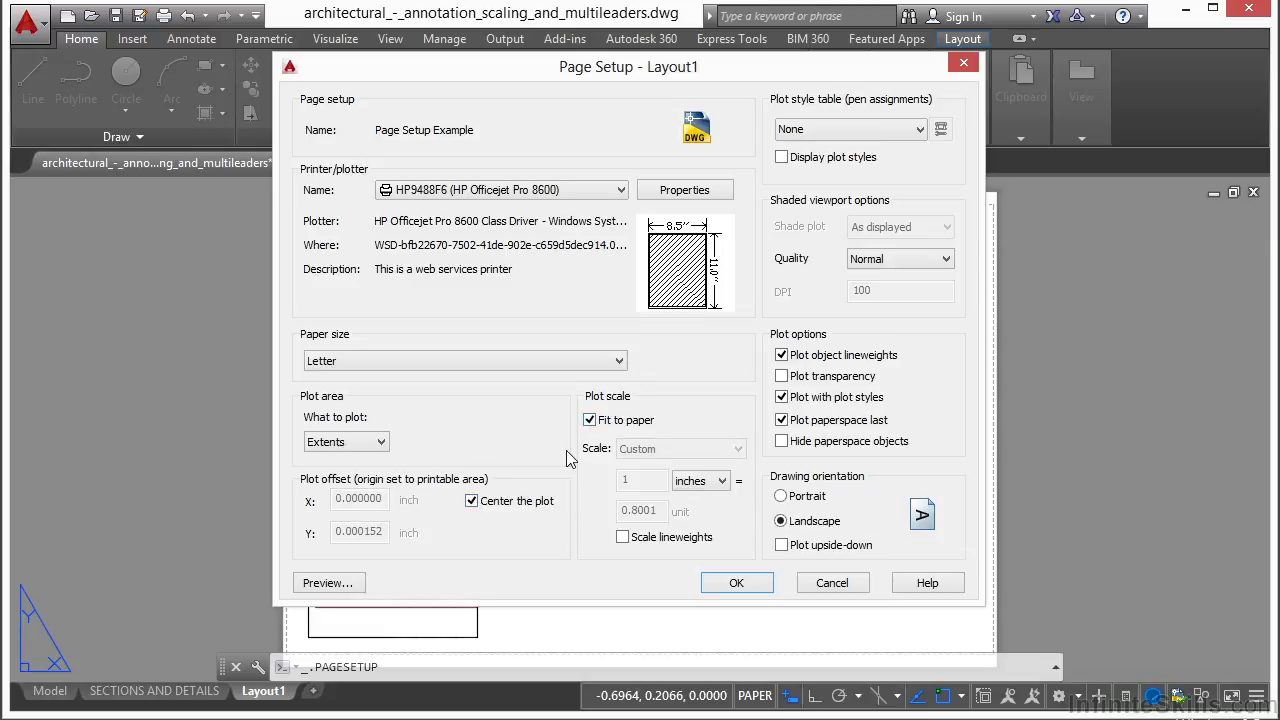
- Preview the plot, inspect the stair sections up close and the full sheet, and exit the preview
left_click(351, 587)
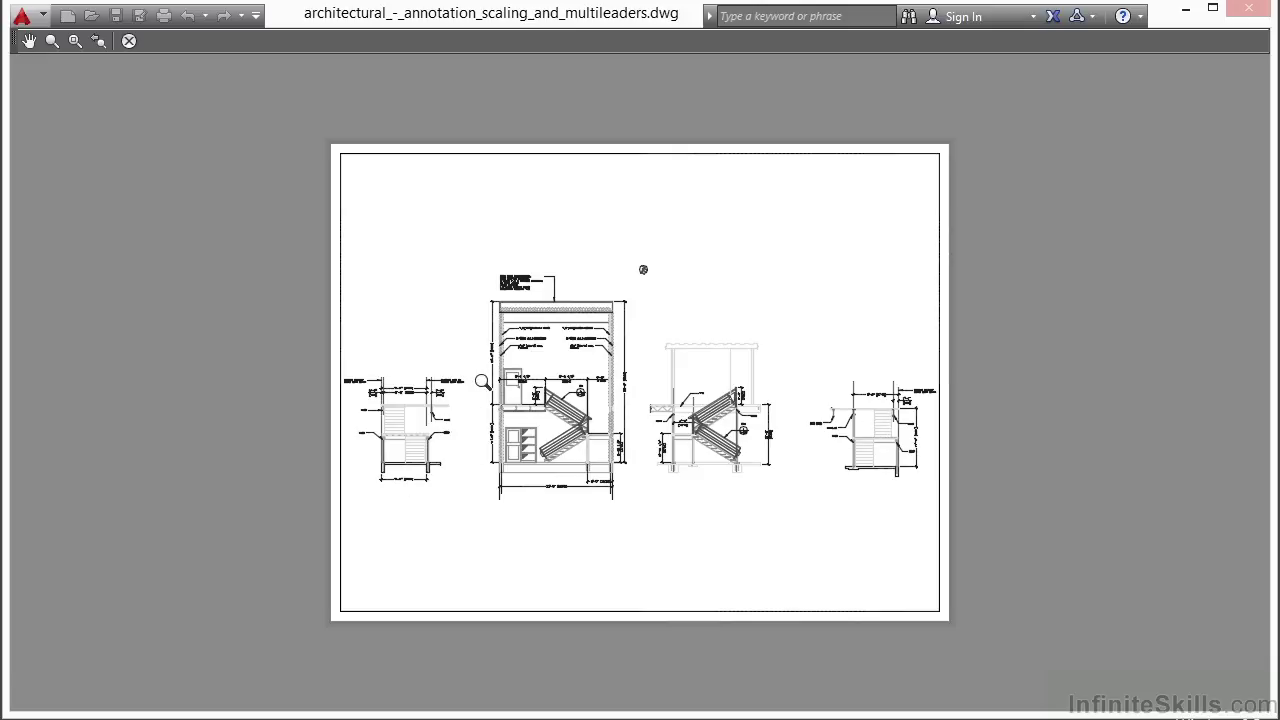
scroll(460, 385, "up", 5)
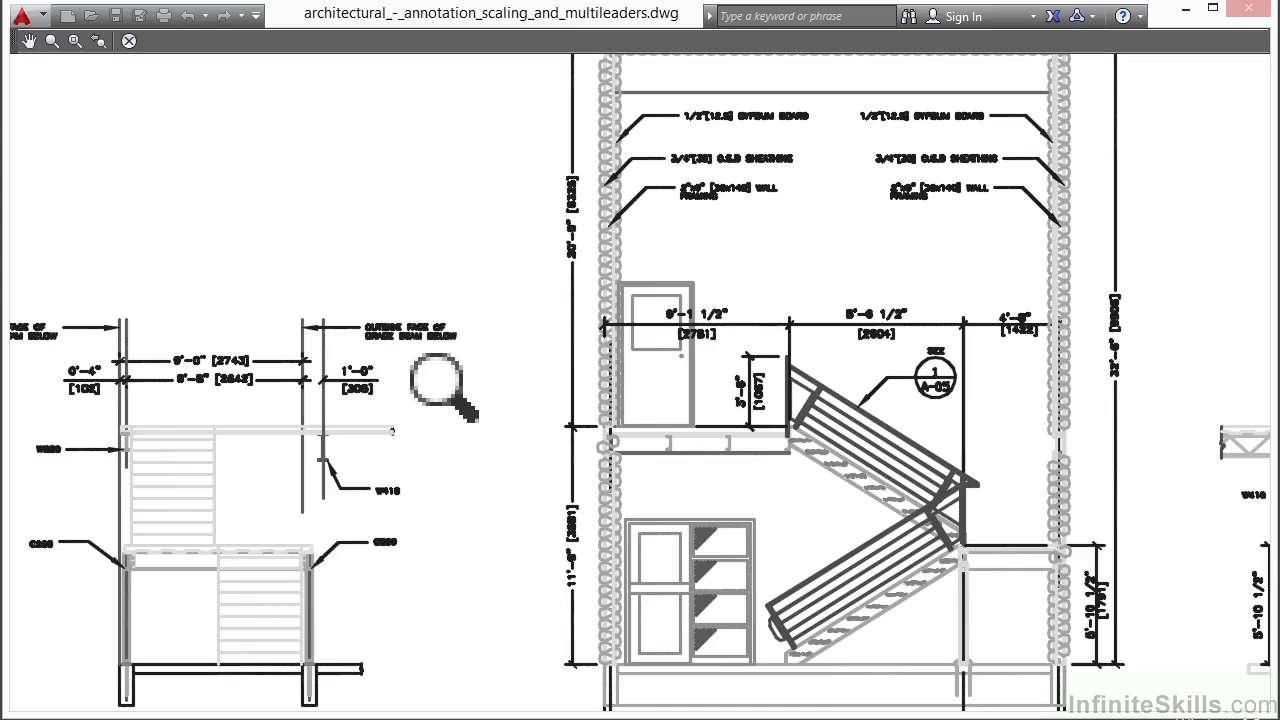
scroll(450, 390, "down", 6)
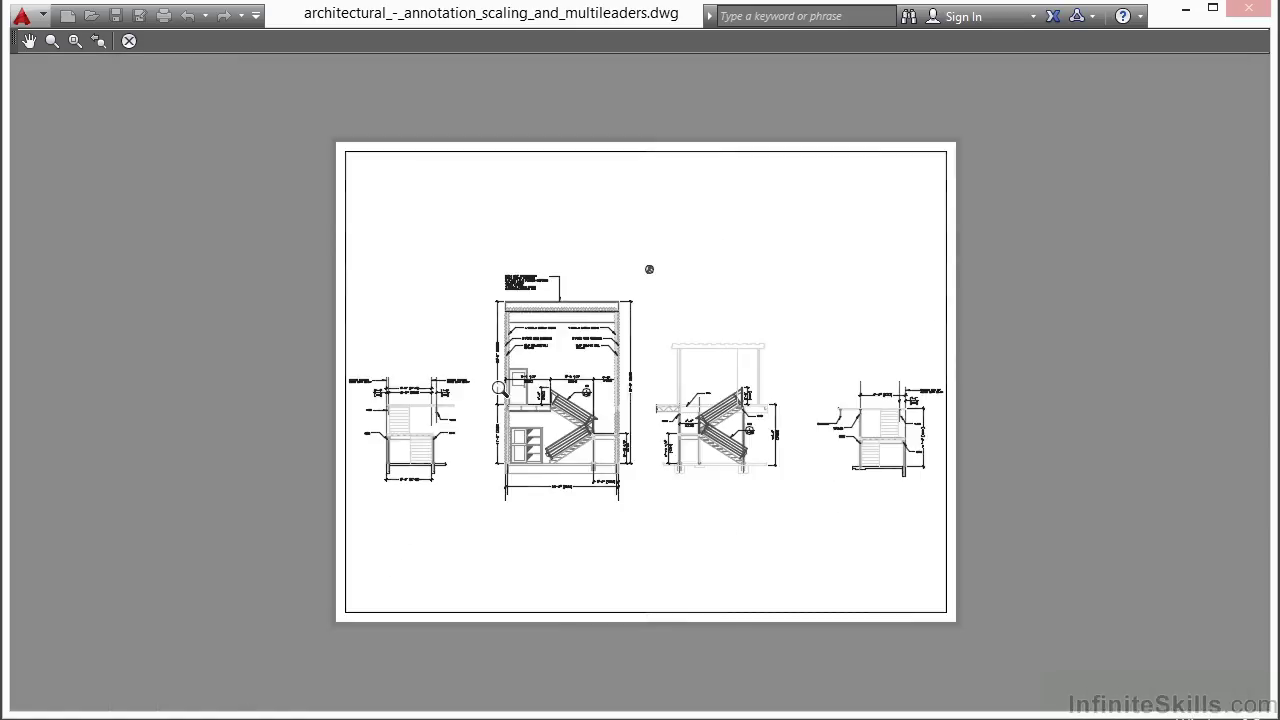
middle_click_drag(606, 386, 578, 382)
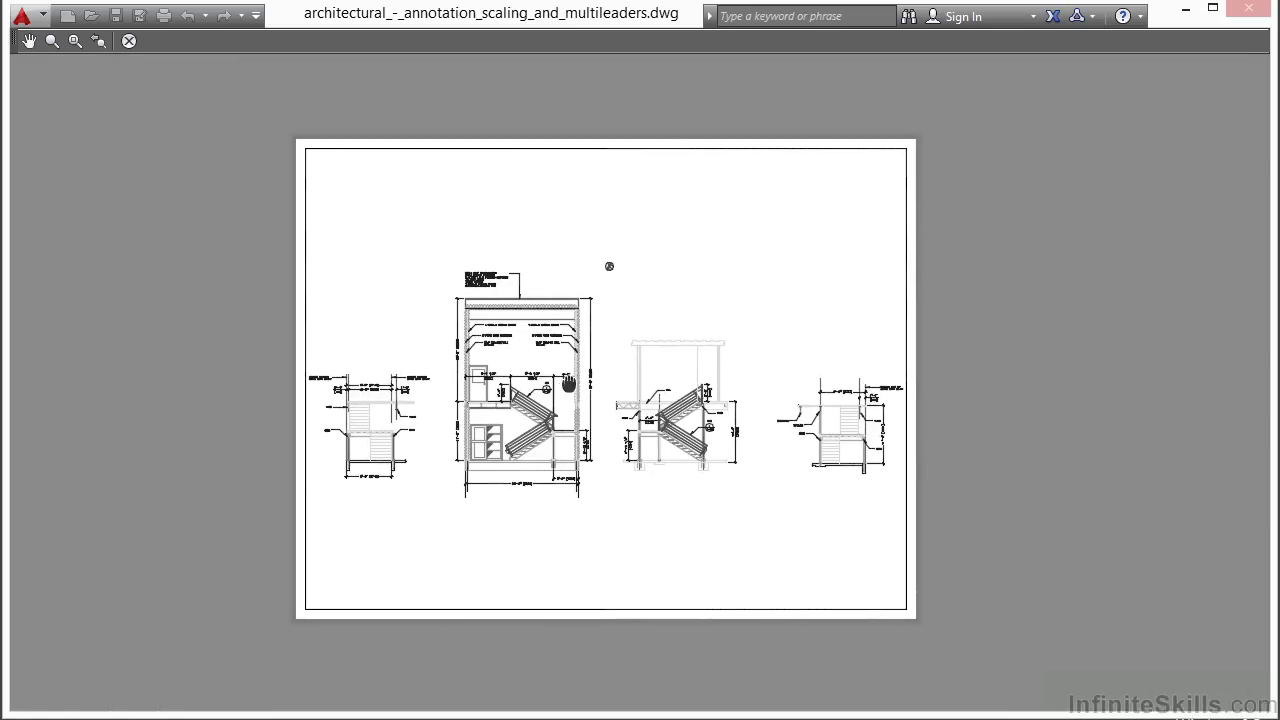
right_click(578, 382)
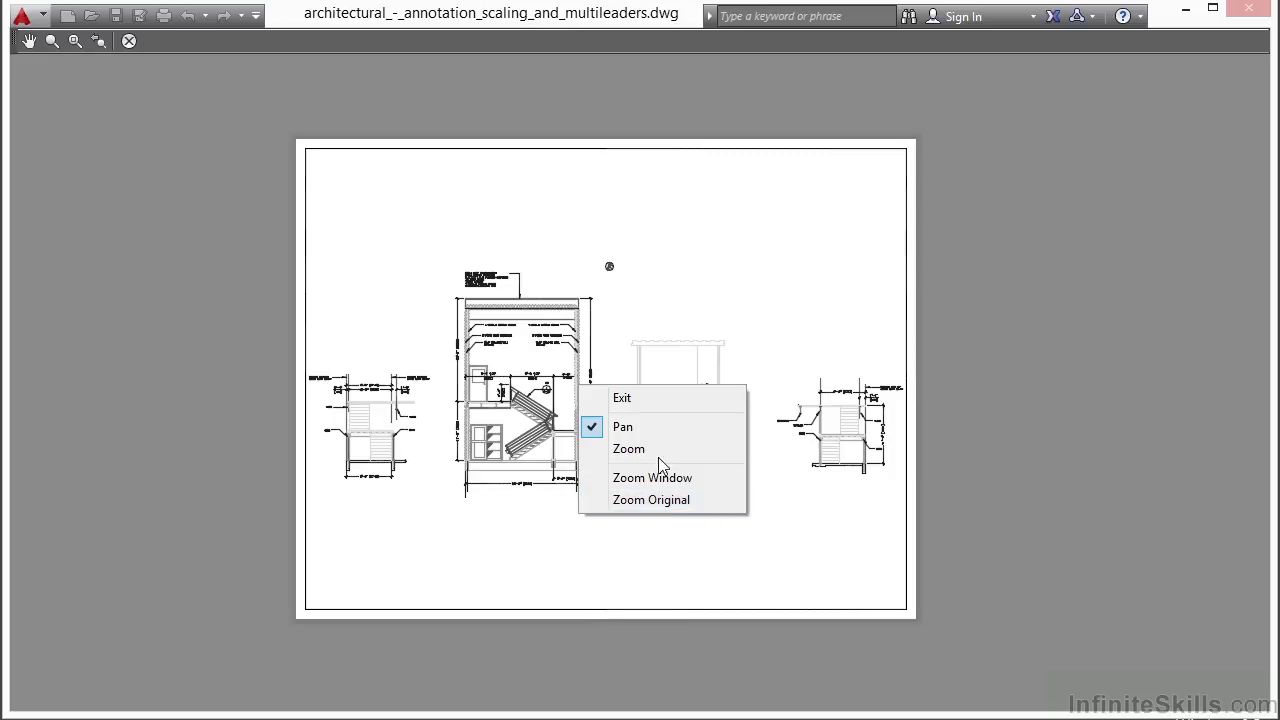
left_click(624, 400)
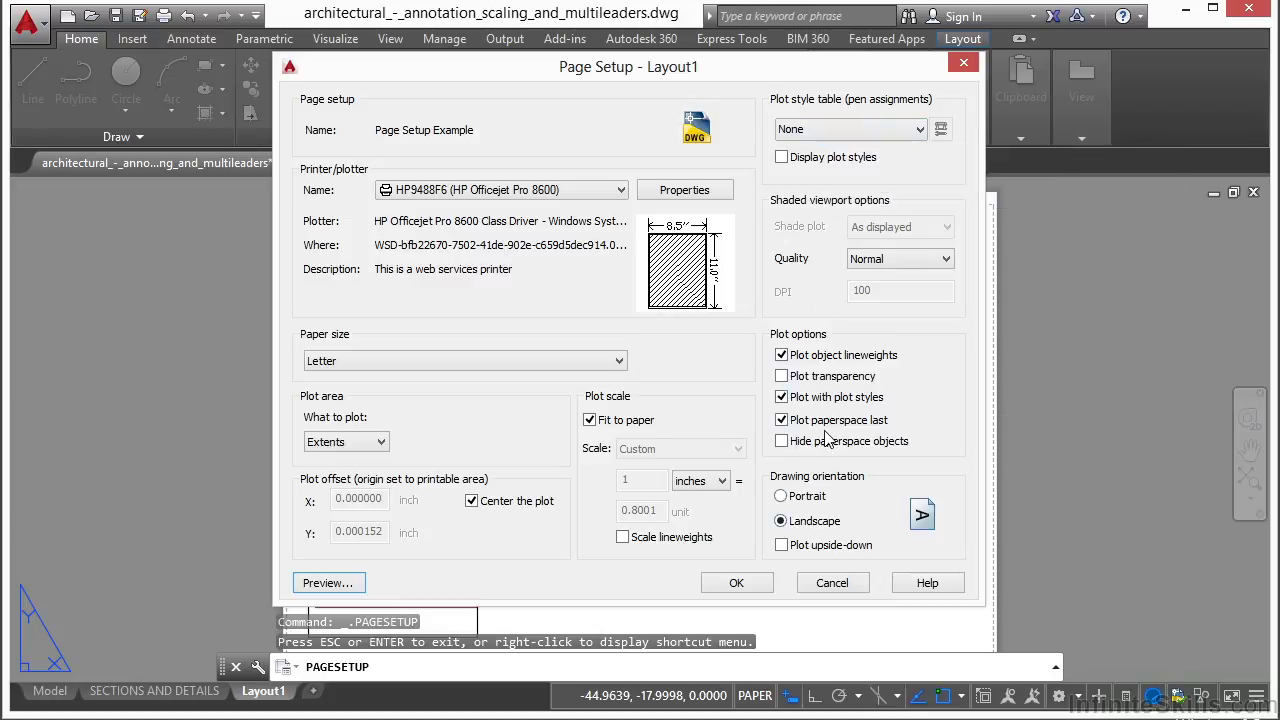
- Save the page setup and make "Page Setup Example" current for Layout1
left_click(737, 583)
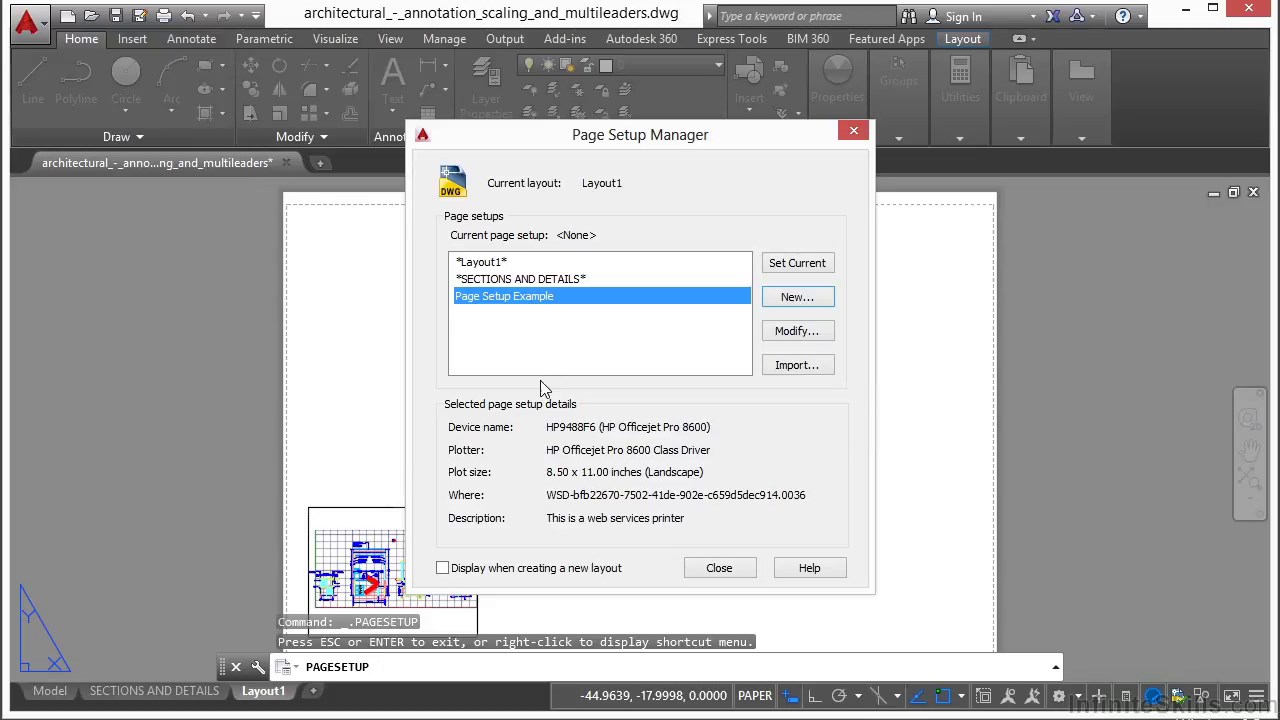
left_click(532, 304)
key("Return")
left_click(800, 264)
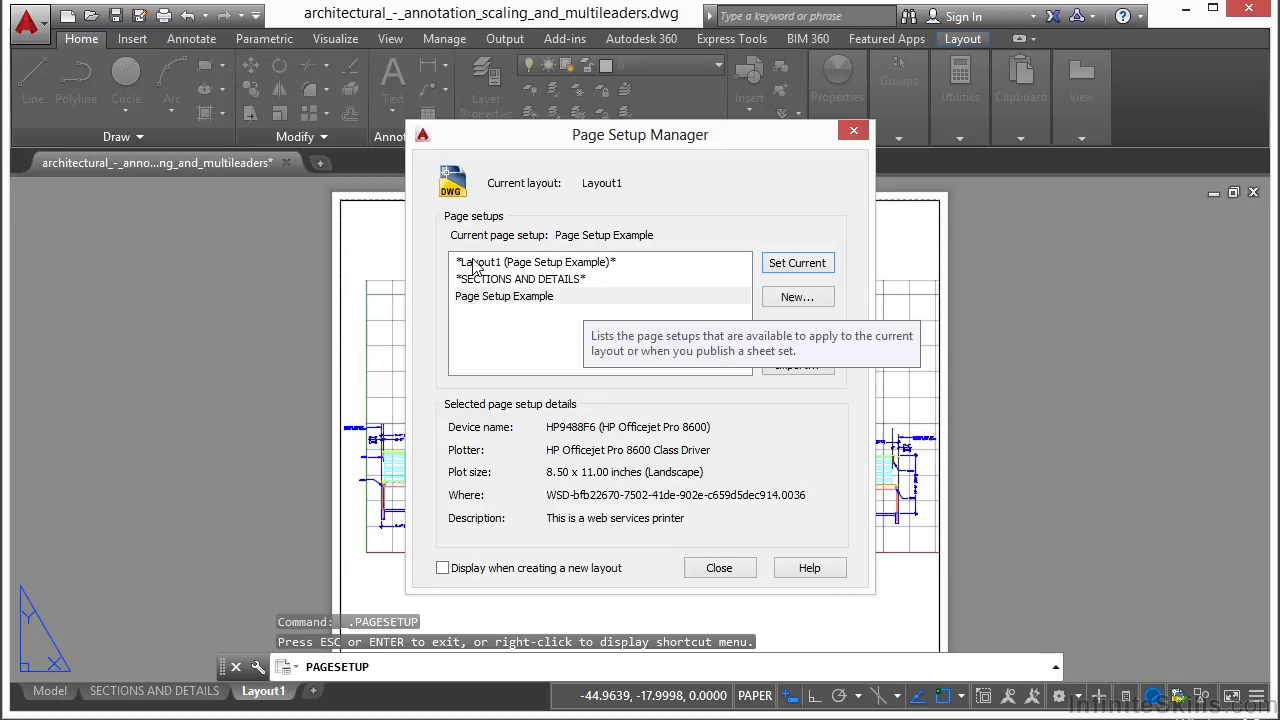
left_click(510, 283)
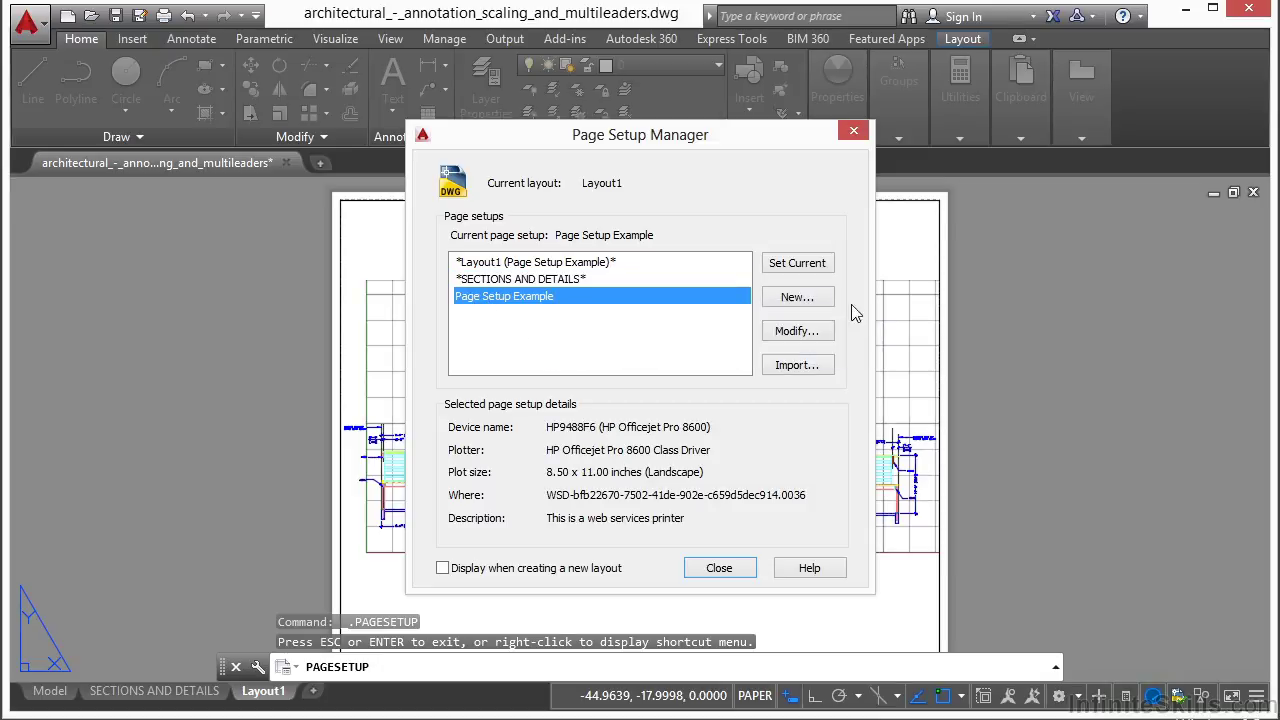
left_click(815, 302)
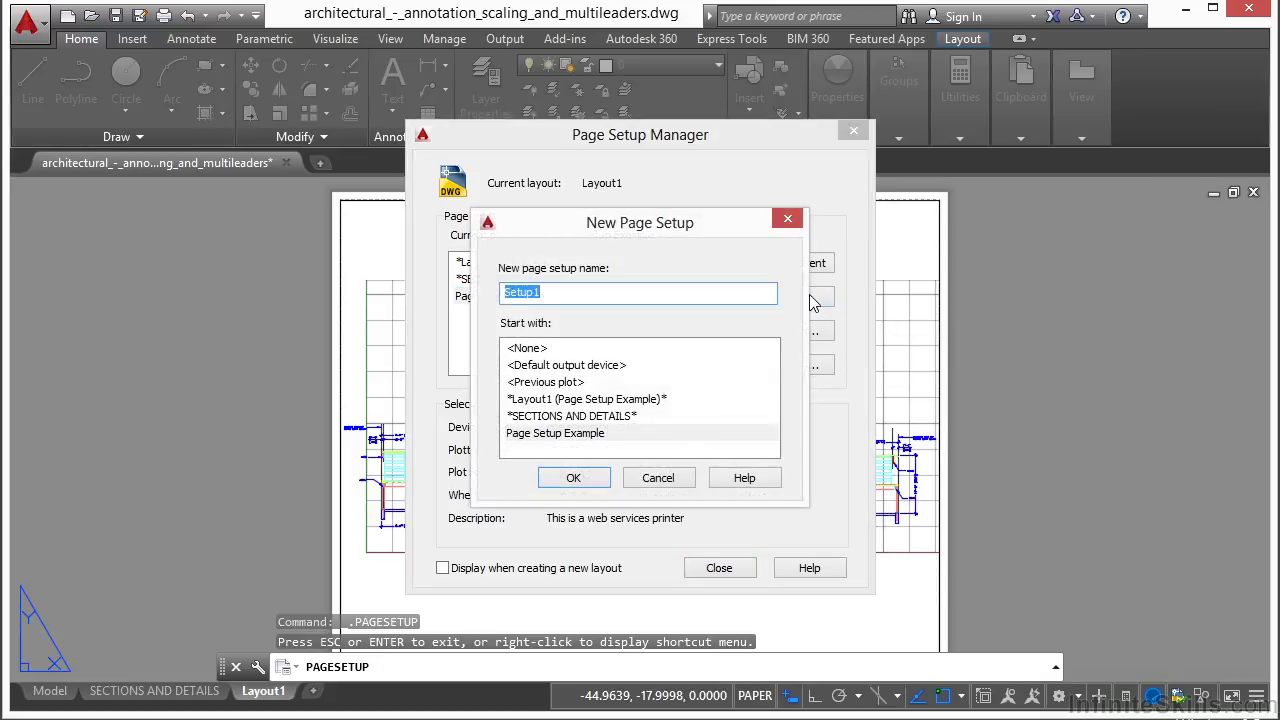
left_click(657, 479)
- Create a second page setup named "PDF 24x36" that starts with Page Setup Example
left_click(502, 300)
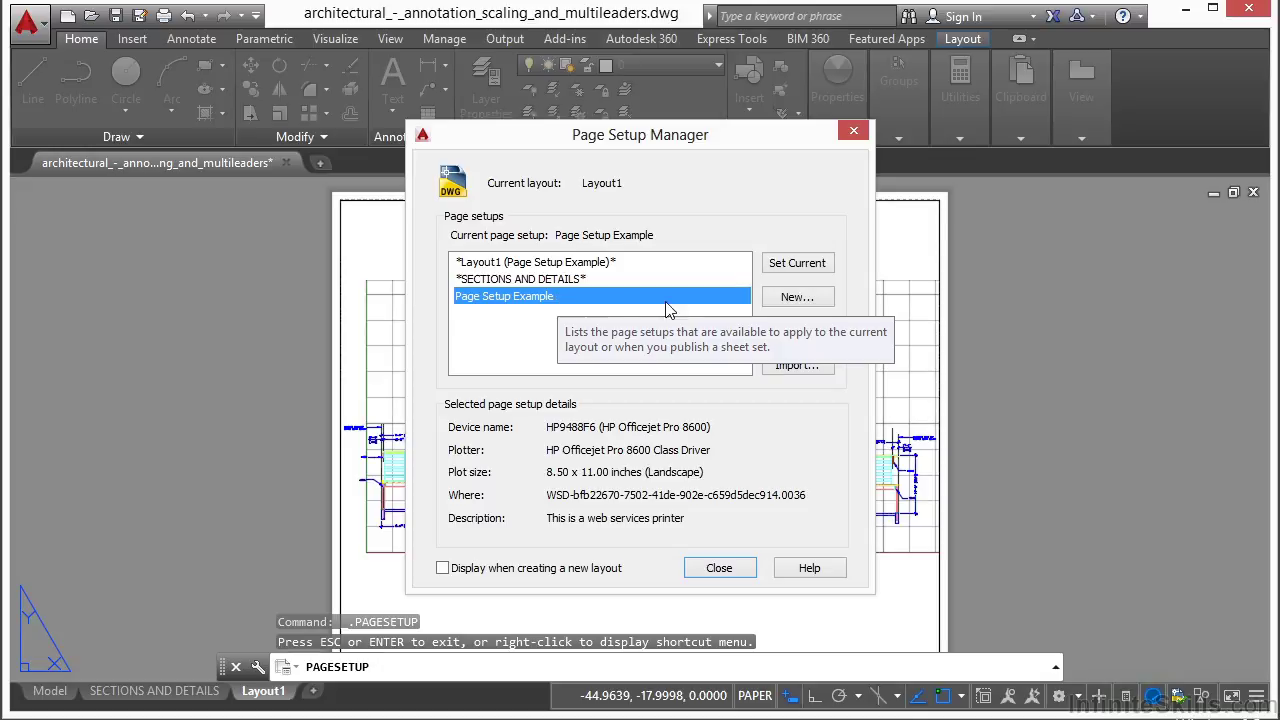
left_click(778, 303)
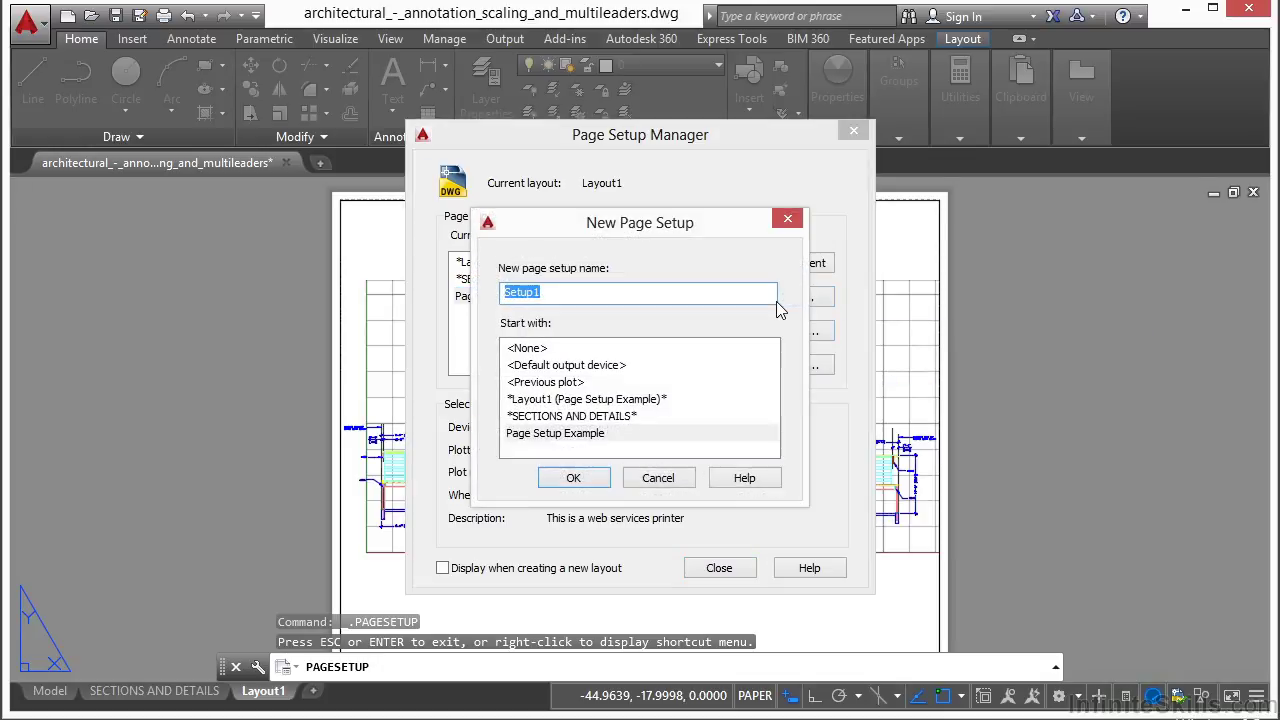
type("PDF 24:")
left_click(577, 480)
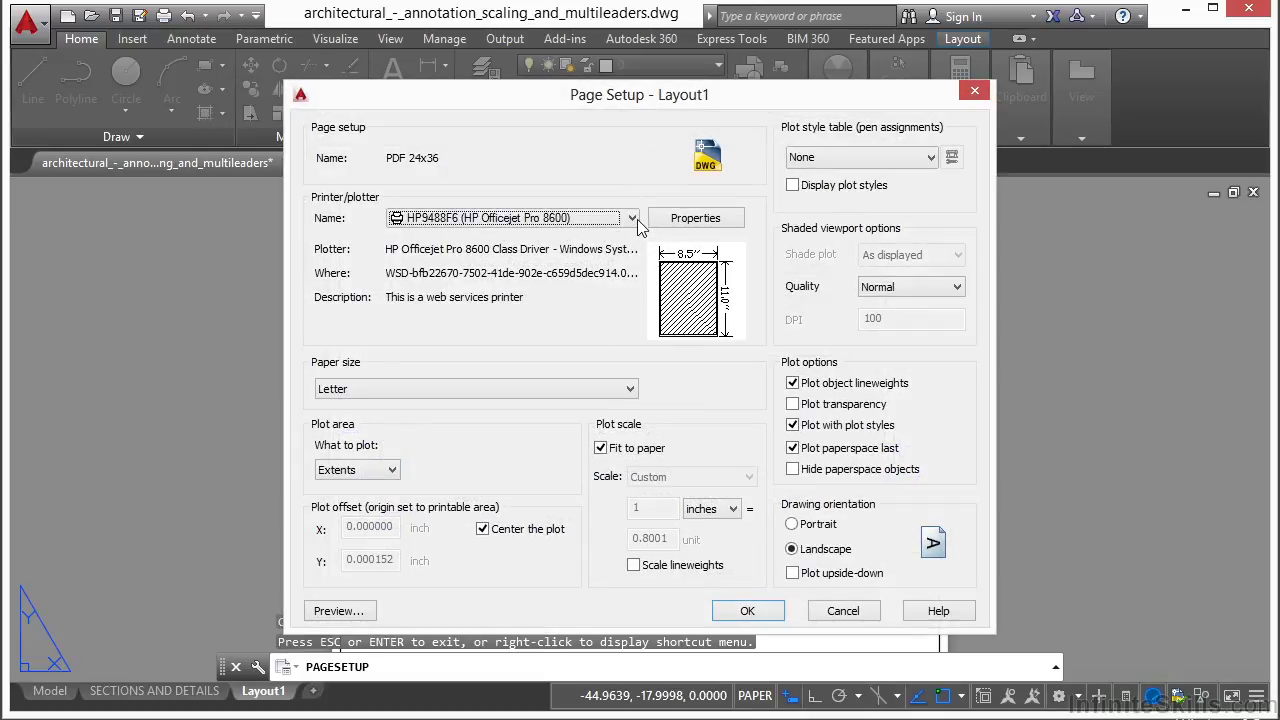
- Set the printer/plotter of the PDF 24x36 page setup to DWG To PDF.pc3
left_click(632, 218)
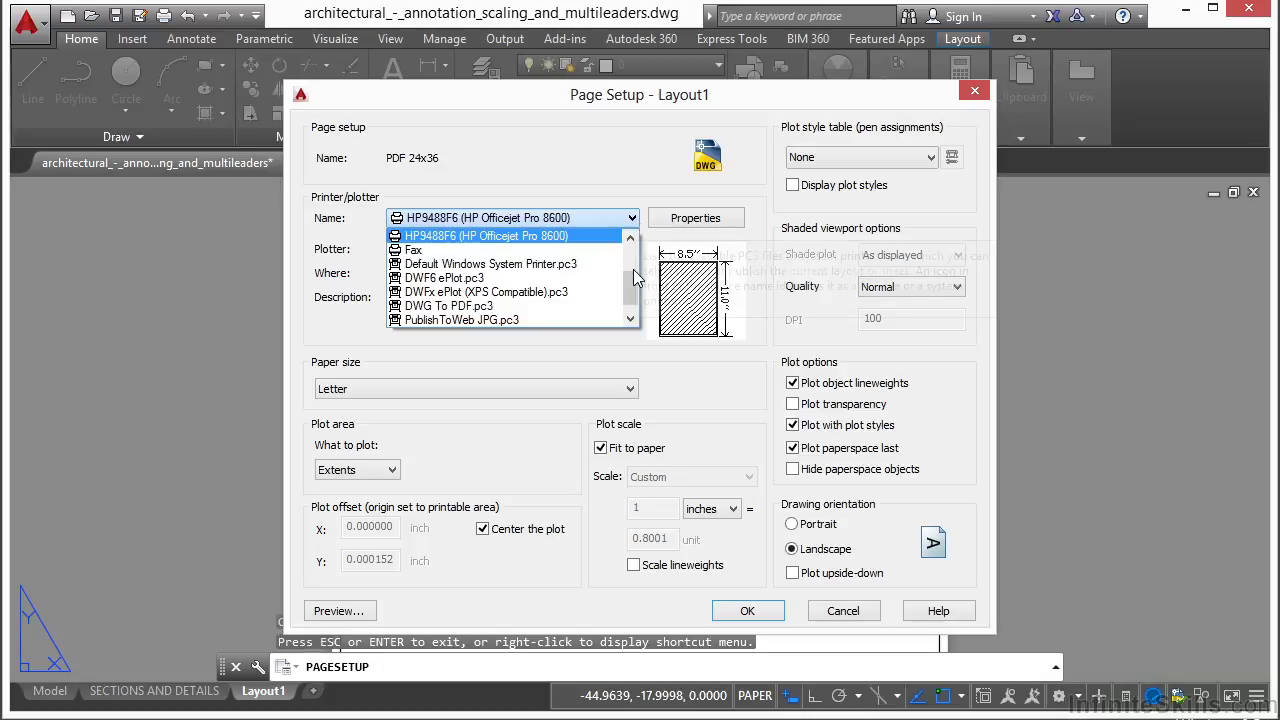
left_click_drag(633, 290, 643, 263)
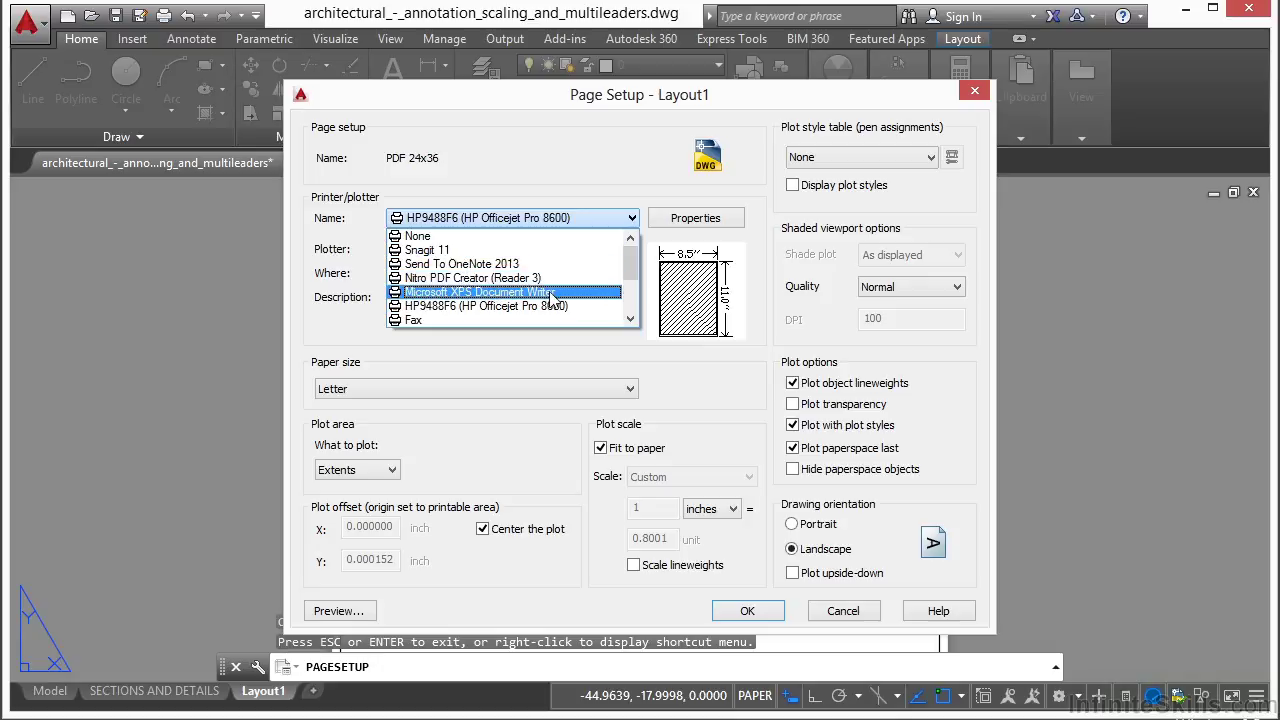
left_click(630, 320)
left_click(630, 320)
left_click(630, 320)
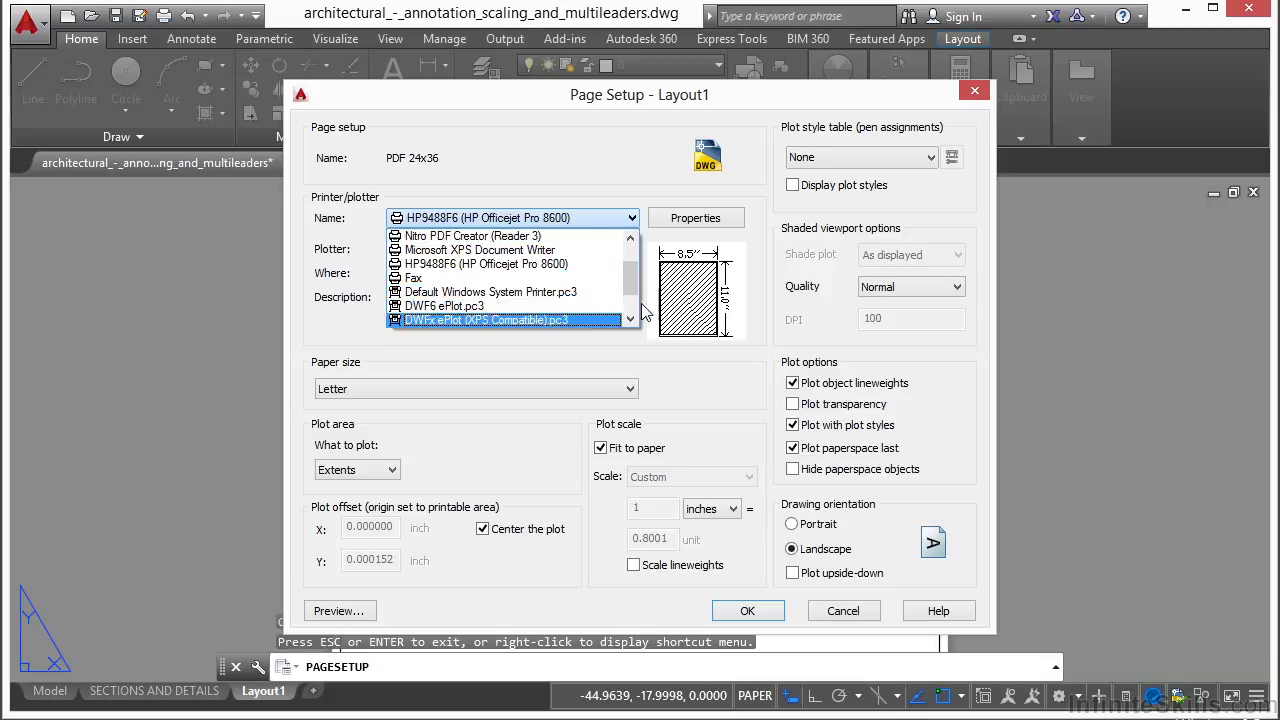
left_click_drag(630, 277, 630, 310)
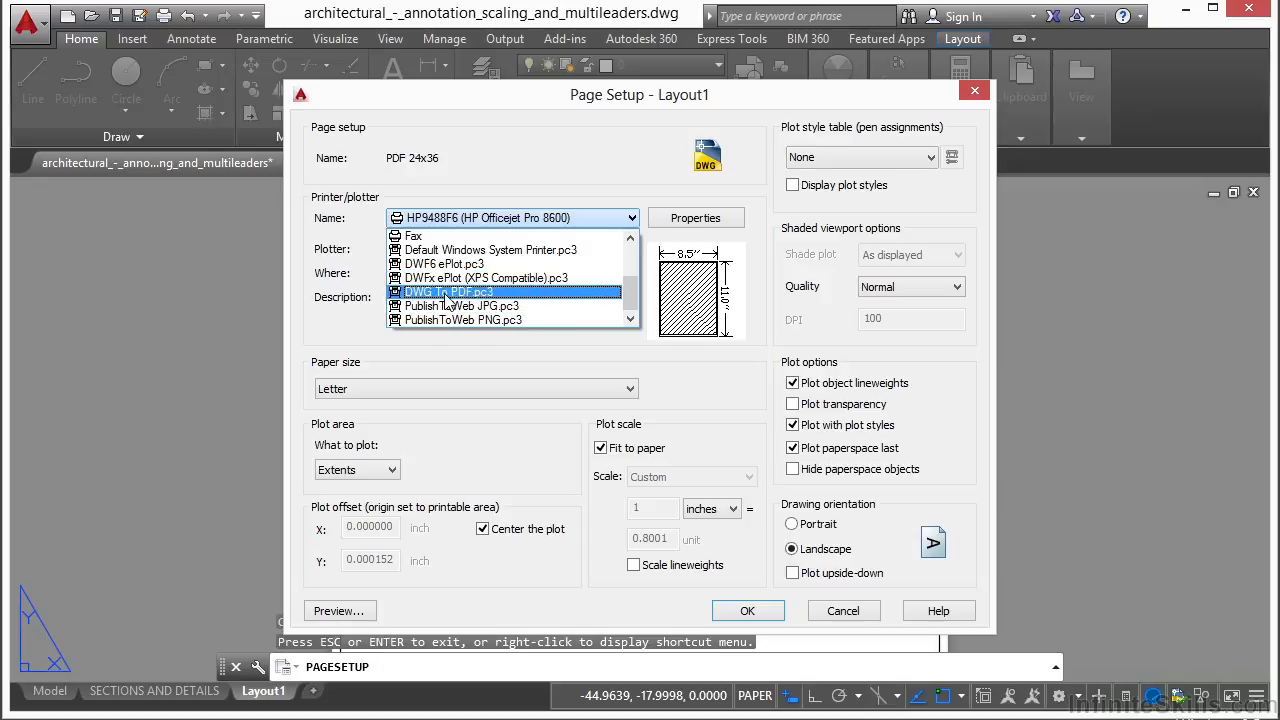
left_click(486, 293)
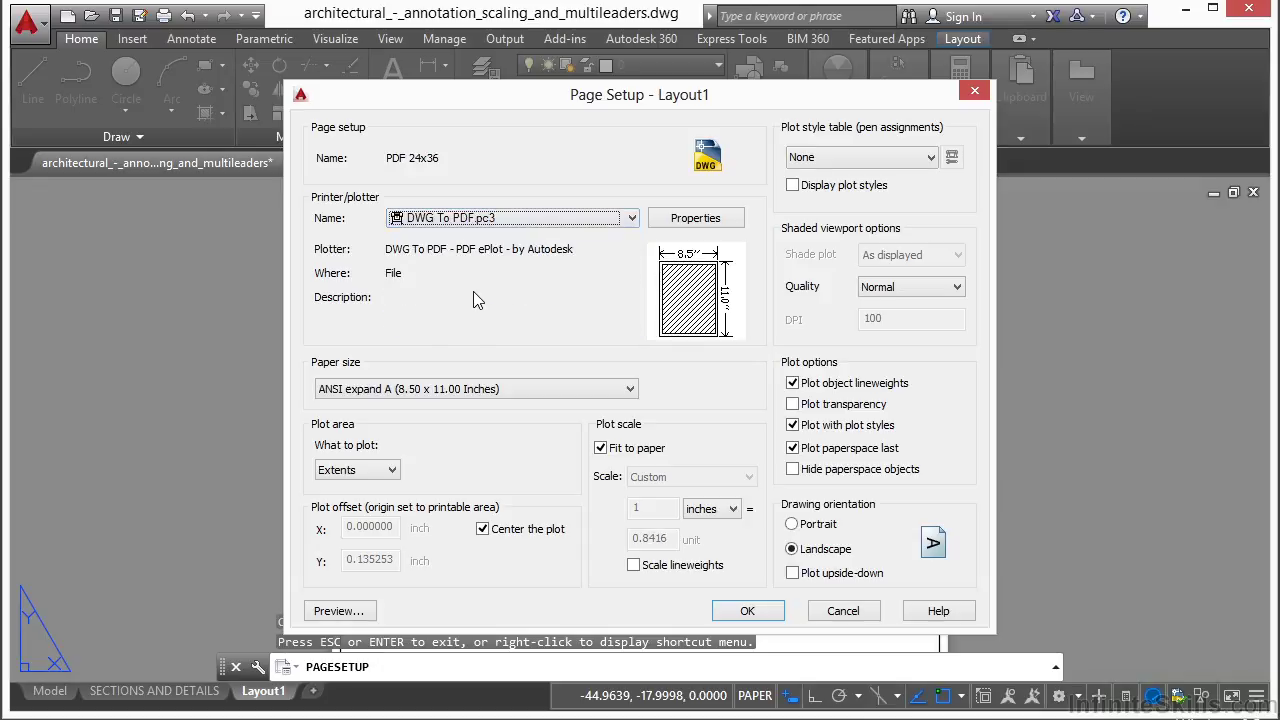
- Set the paper size to ARCH D (36.00 x 24.00 Inches)
left_click(626, 390)
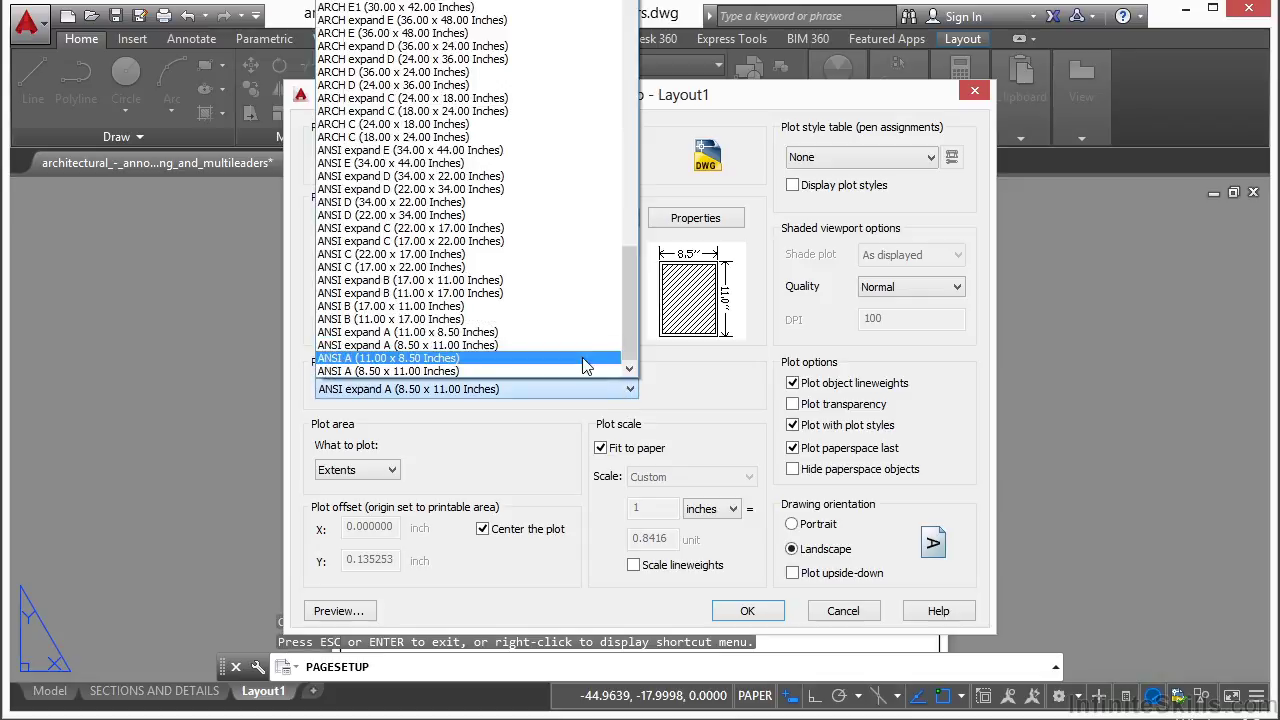
left_click_drag(633, 318, 632, 286)
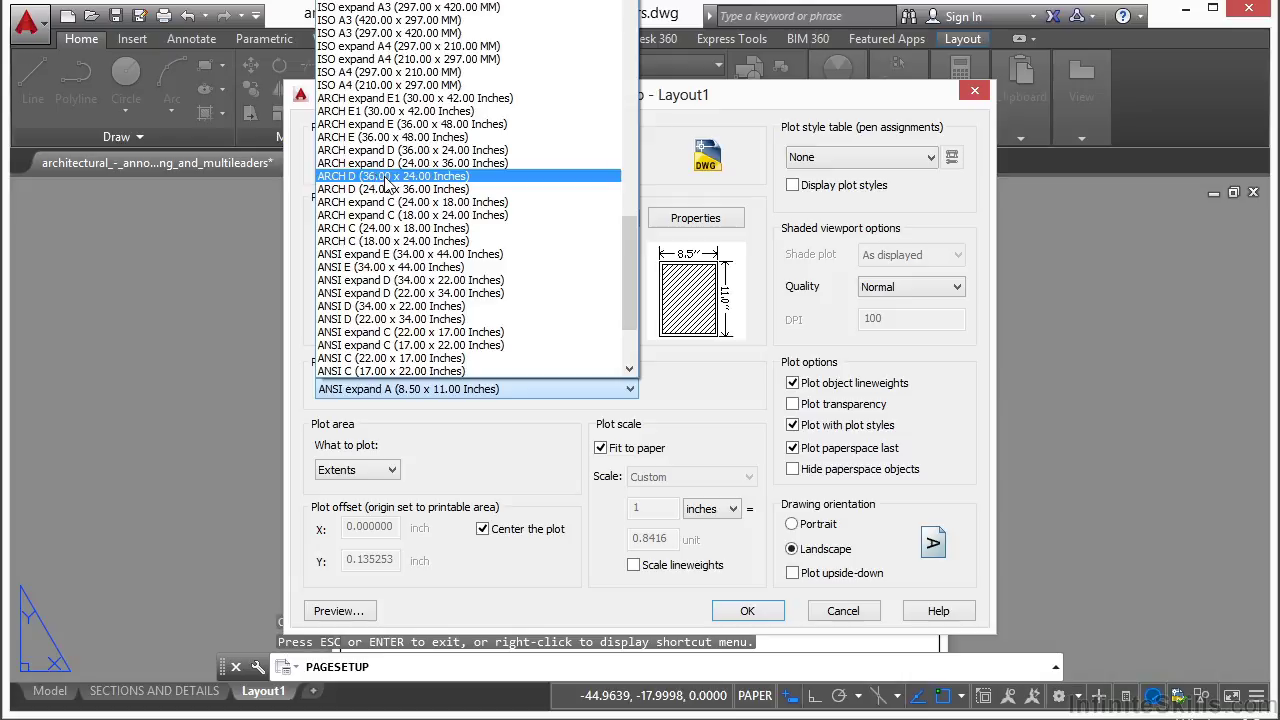
left_click(387, 180)
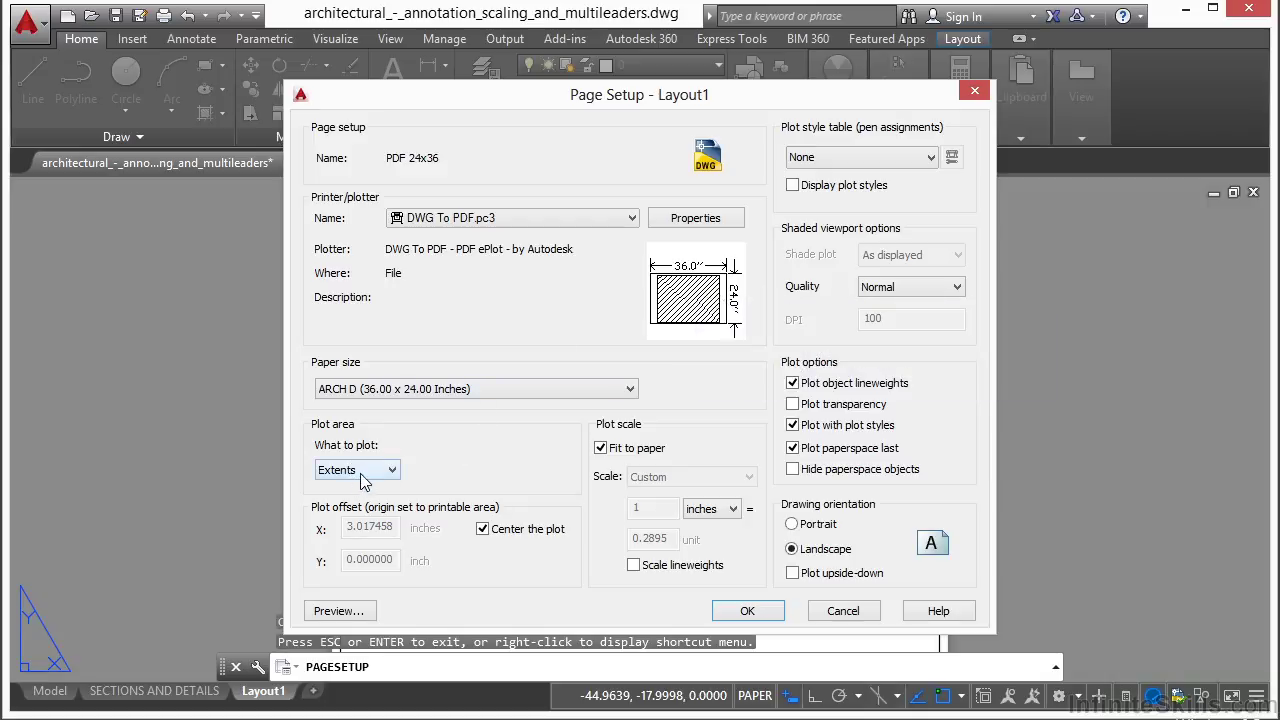
- Turn off Fit to paper and set the plot scale to 1 inch = 1 unit
left_click(600, 448)
left_click_drag(677, 542, 627, 540)
type("1")
left_click(657, 510)
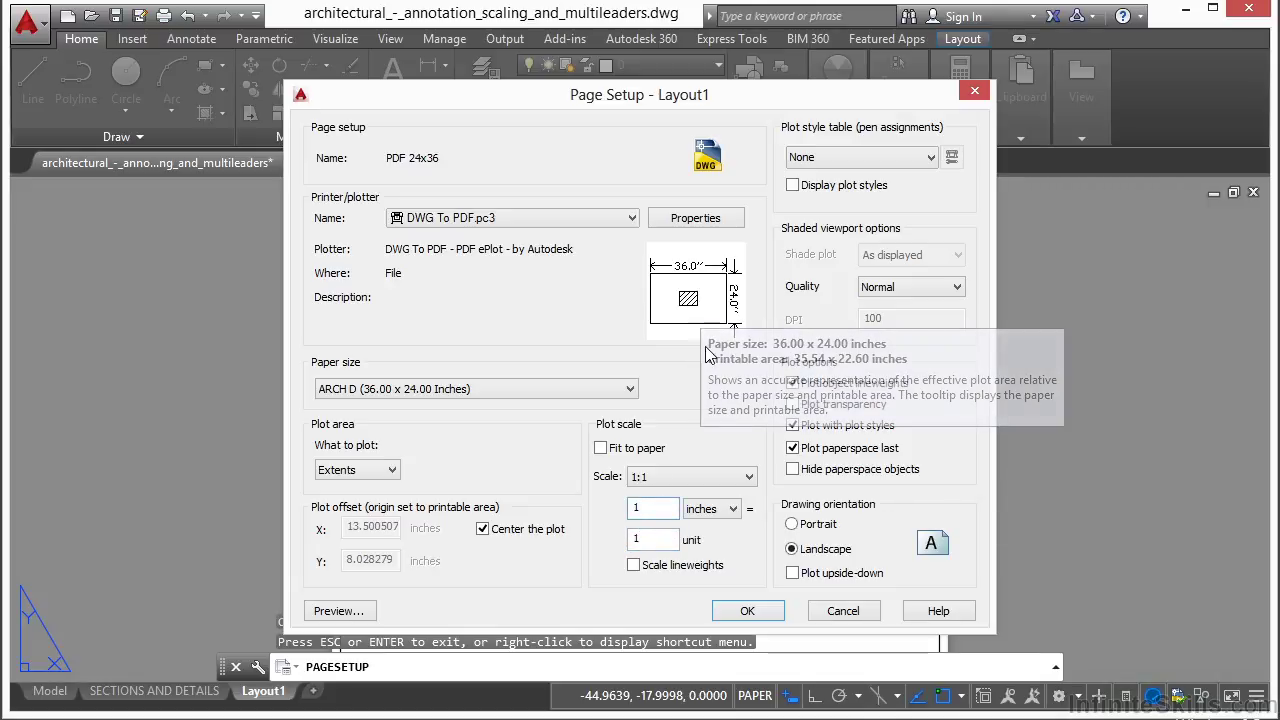
- Check the effective plot area on the paper thumbnail, then preview the plot and exit the preview
mouse_move(699, 310)
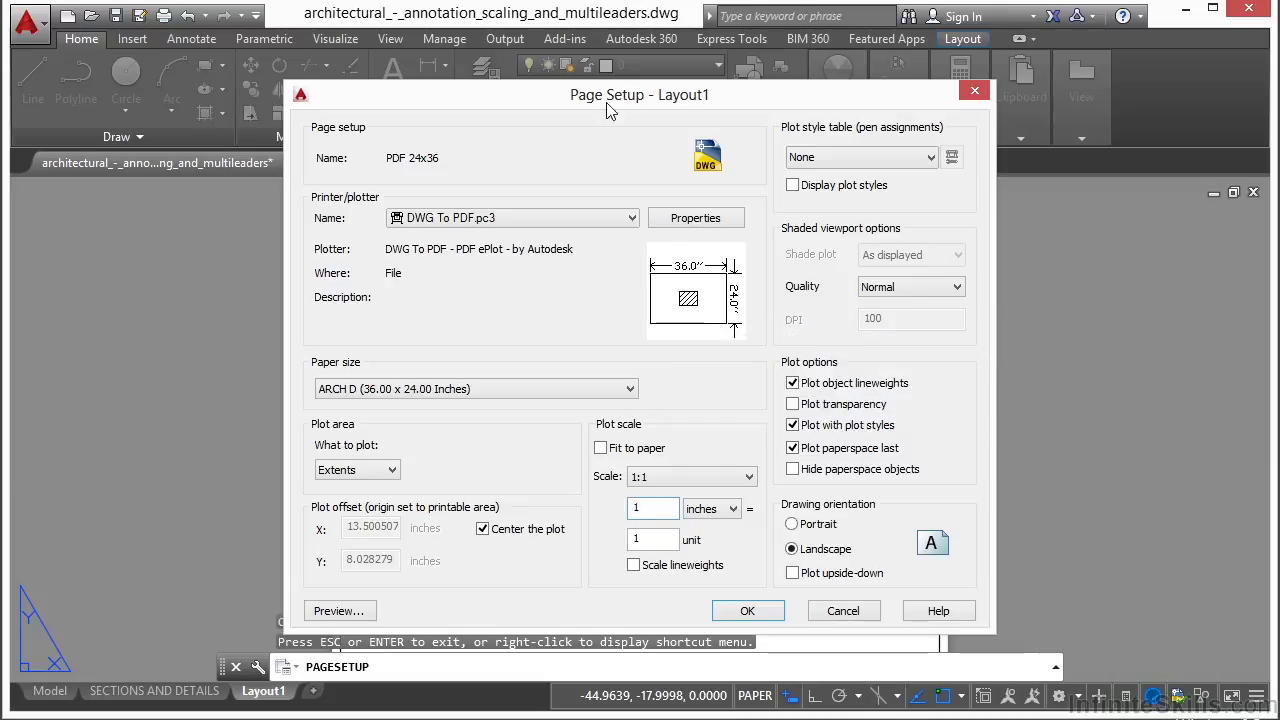
left_click_drag(587, 104, 641, 101)
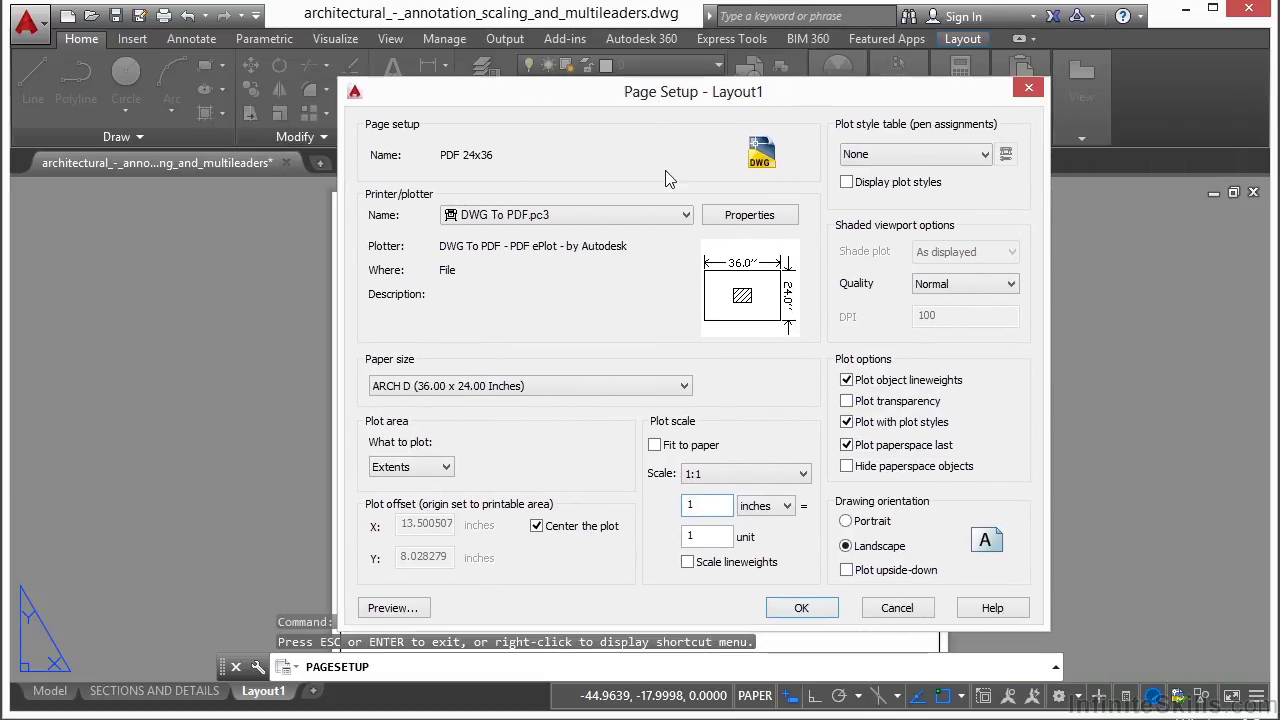
mouse_move(757, 303)
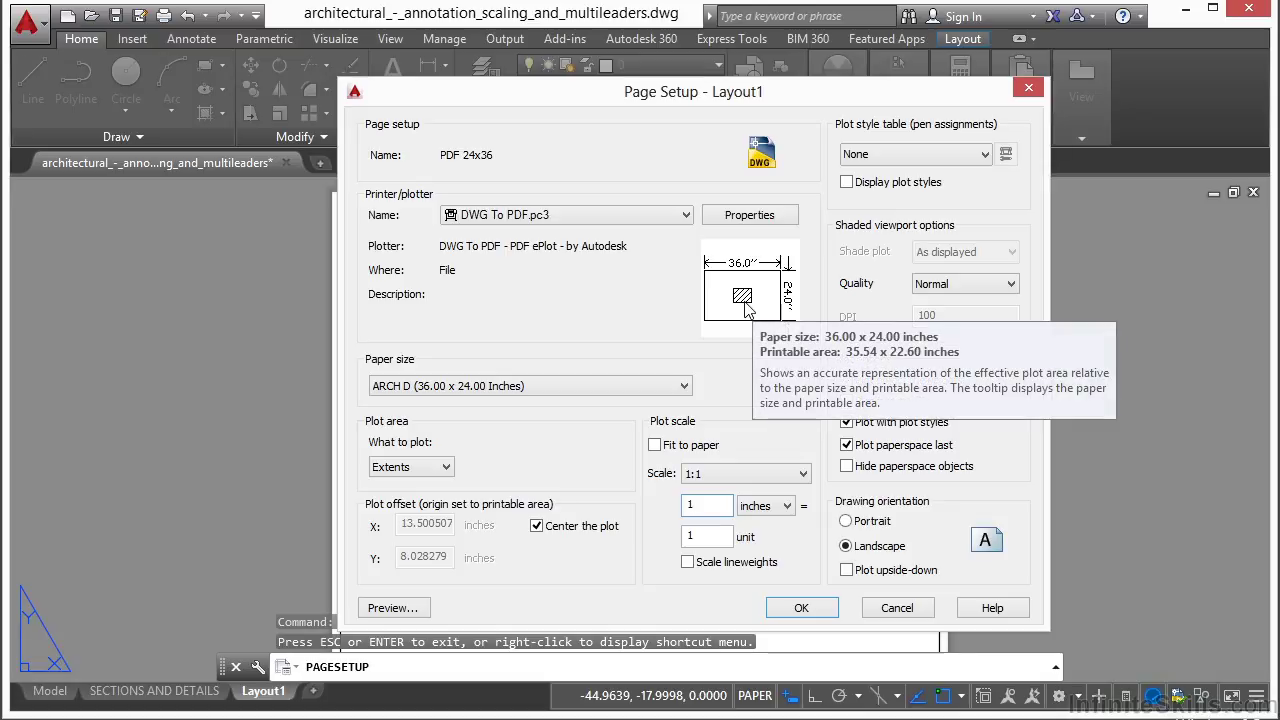
left_click(392, 610)
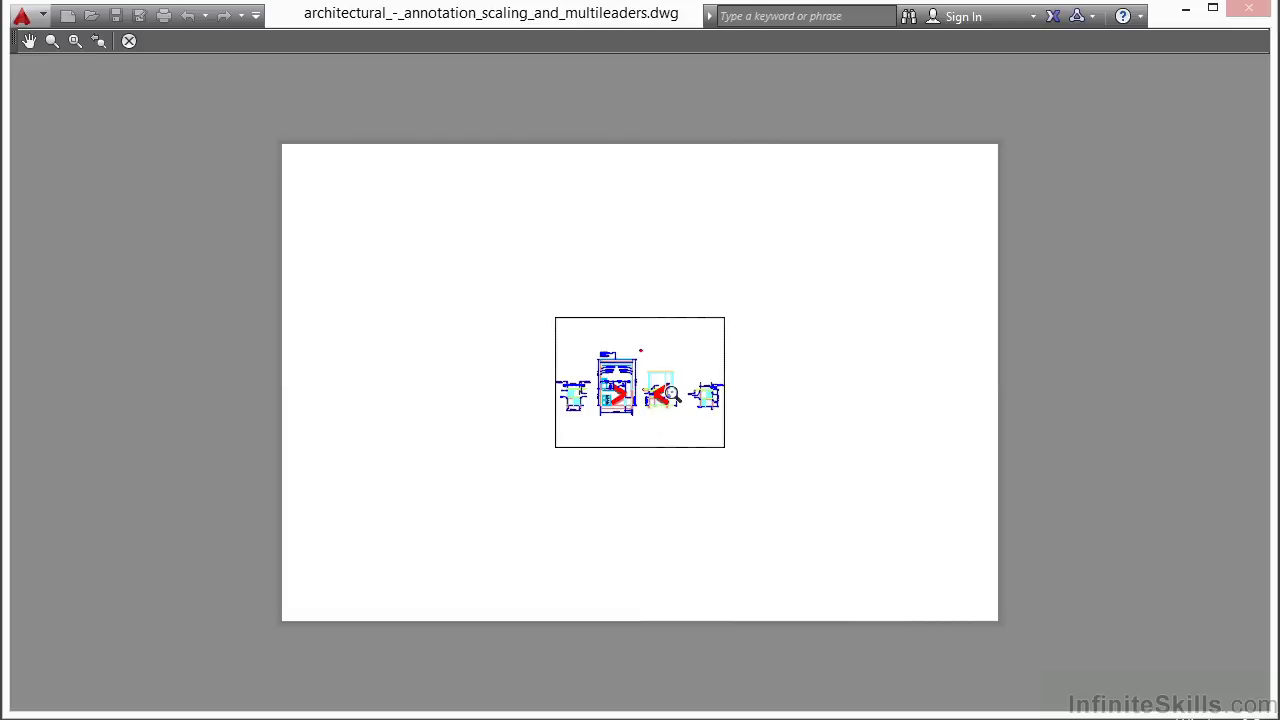
right_click(678, 360)
left_click(729, 378)
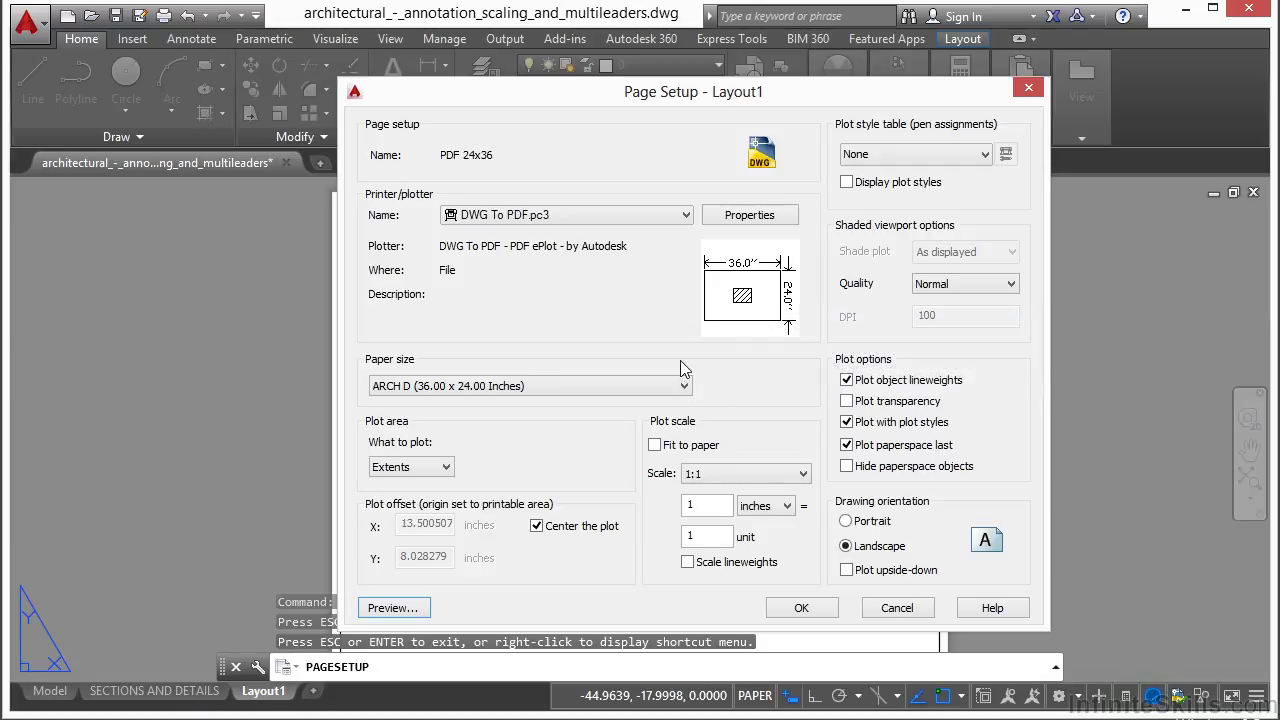
- Set the plot area to Layout, then save the PDF 24x36 page setup and close the Page Setup Manager
left_click(447, 467)
left_click(400, 481)
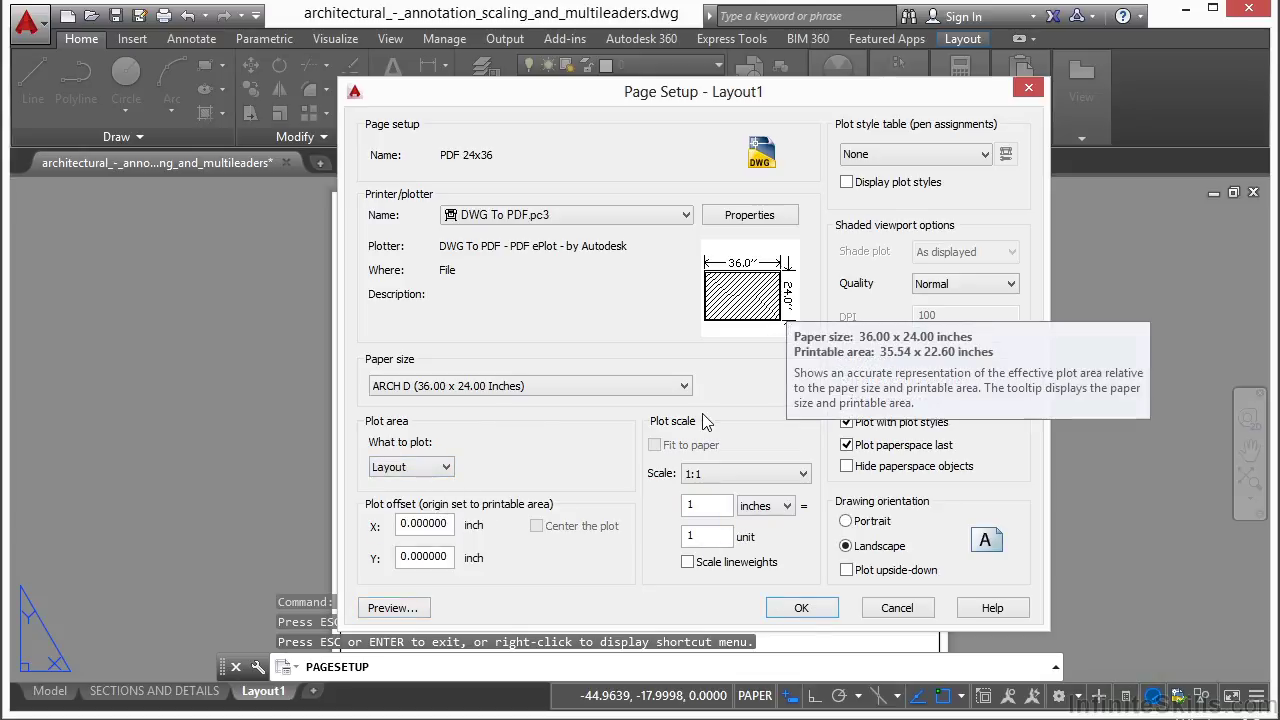
left_click(798, 612)
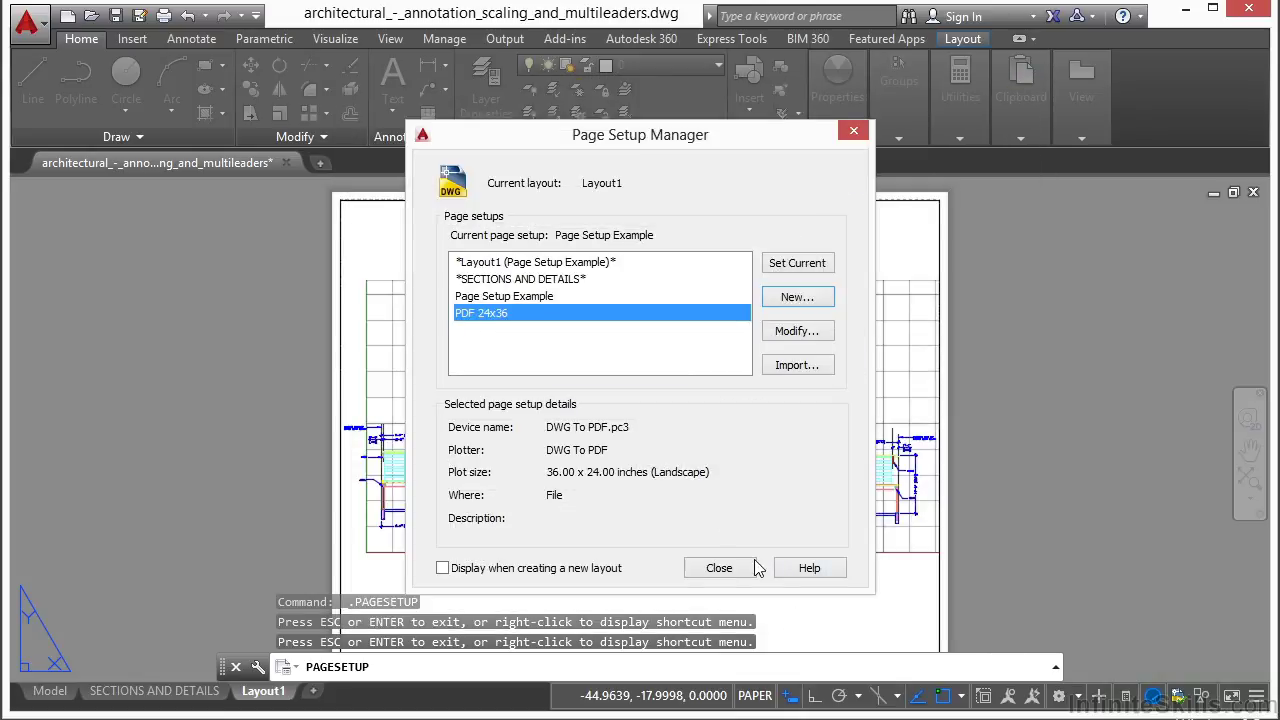
left_click(724, 568)
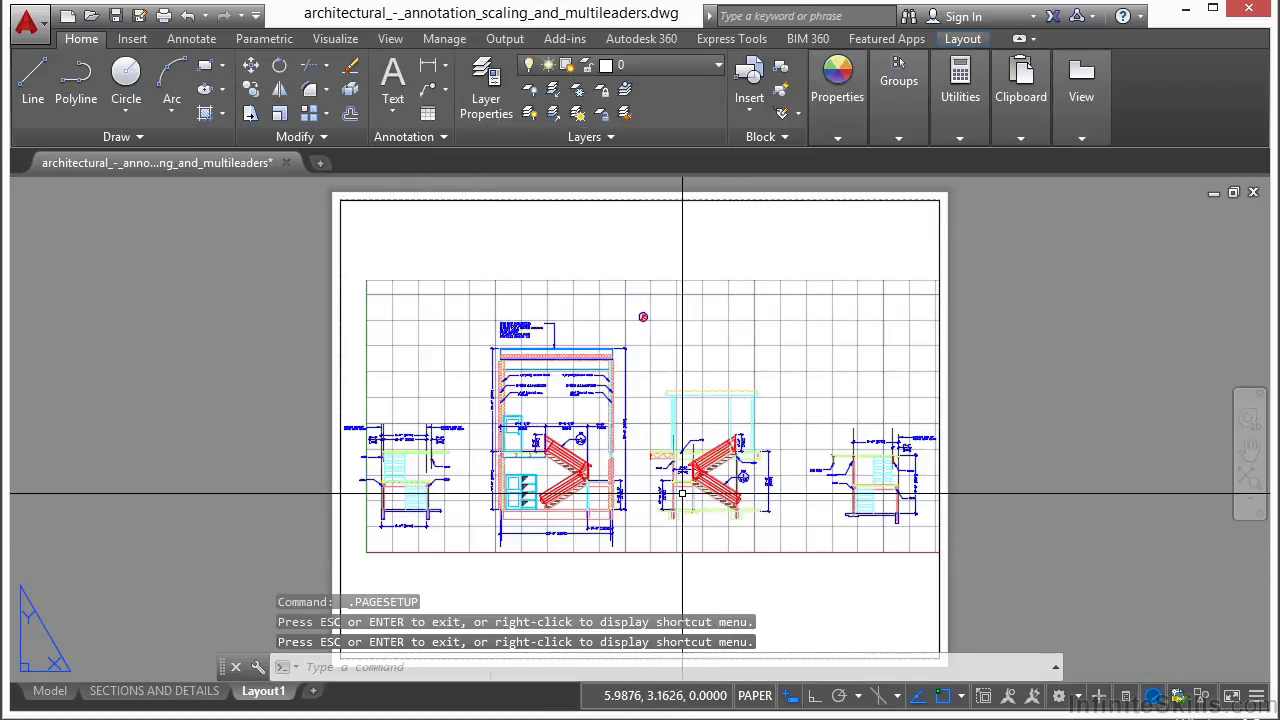
- Switch to the SECTIONS AND DETAILS layout and make PDF 24x36 its current page setup
left_click(186, 695)
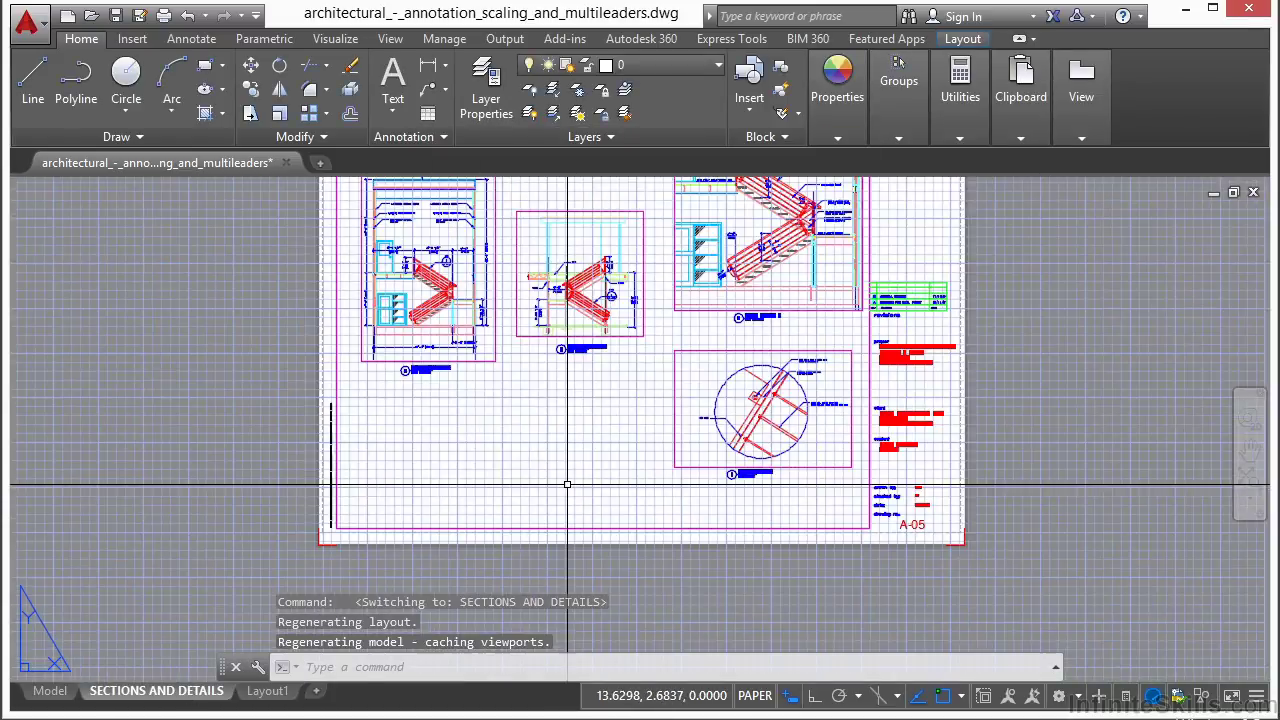
scroll(567, 484, "down", 3)
right_click(189, 693)
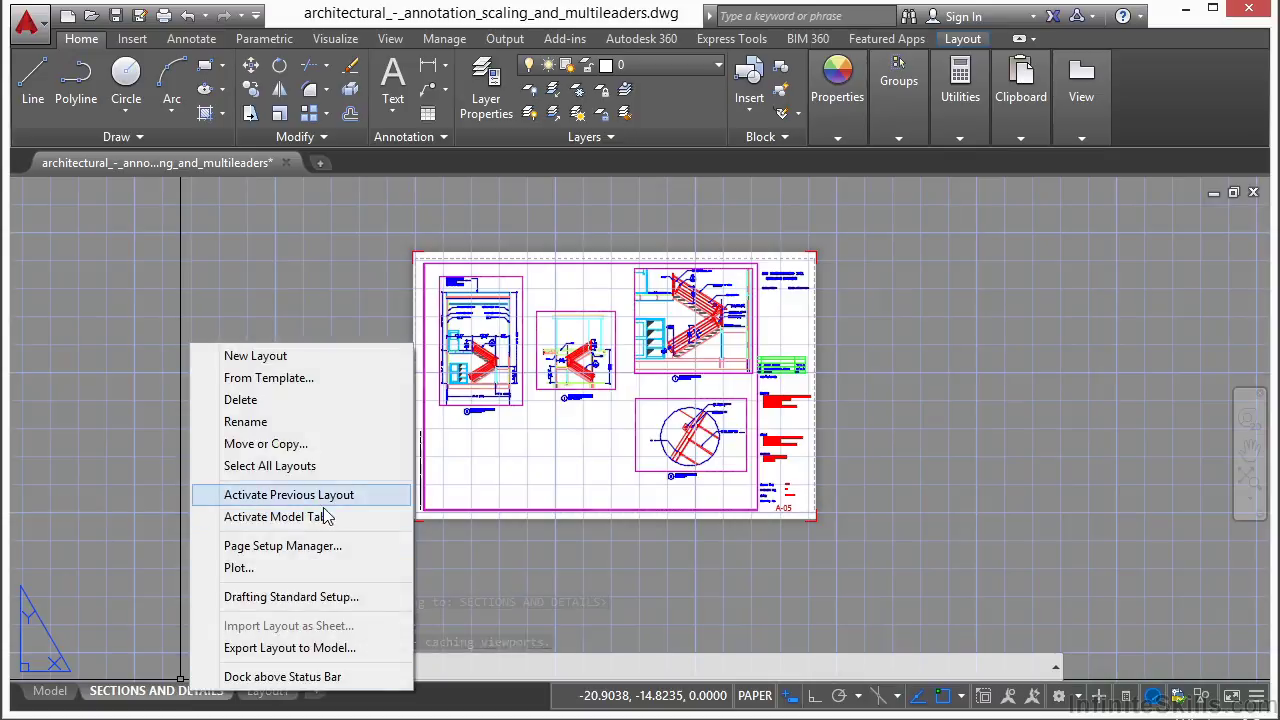
left_click(303, 548)
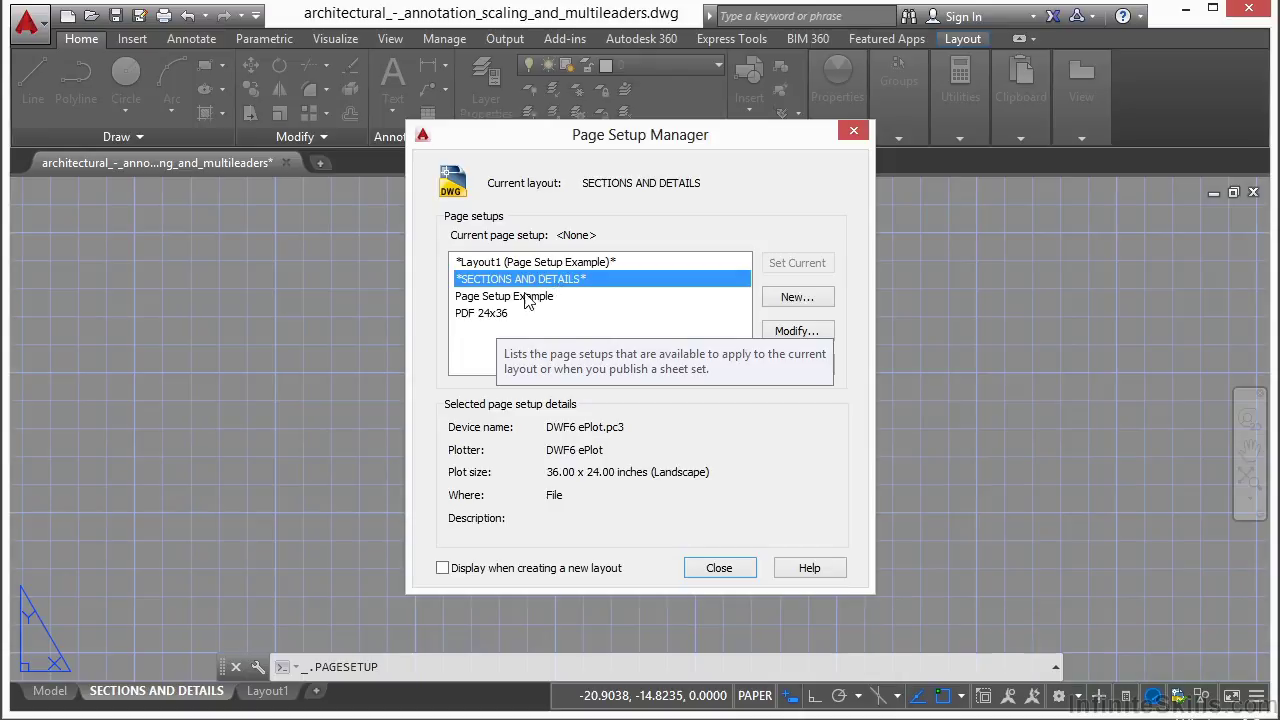
left_click(492, 314)
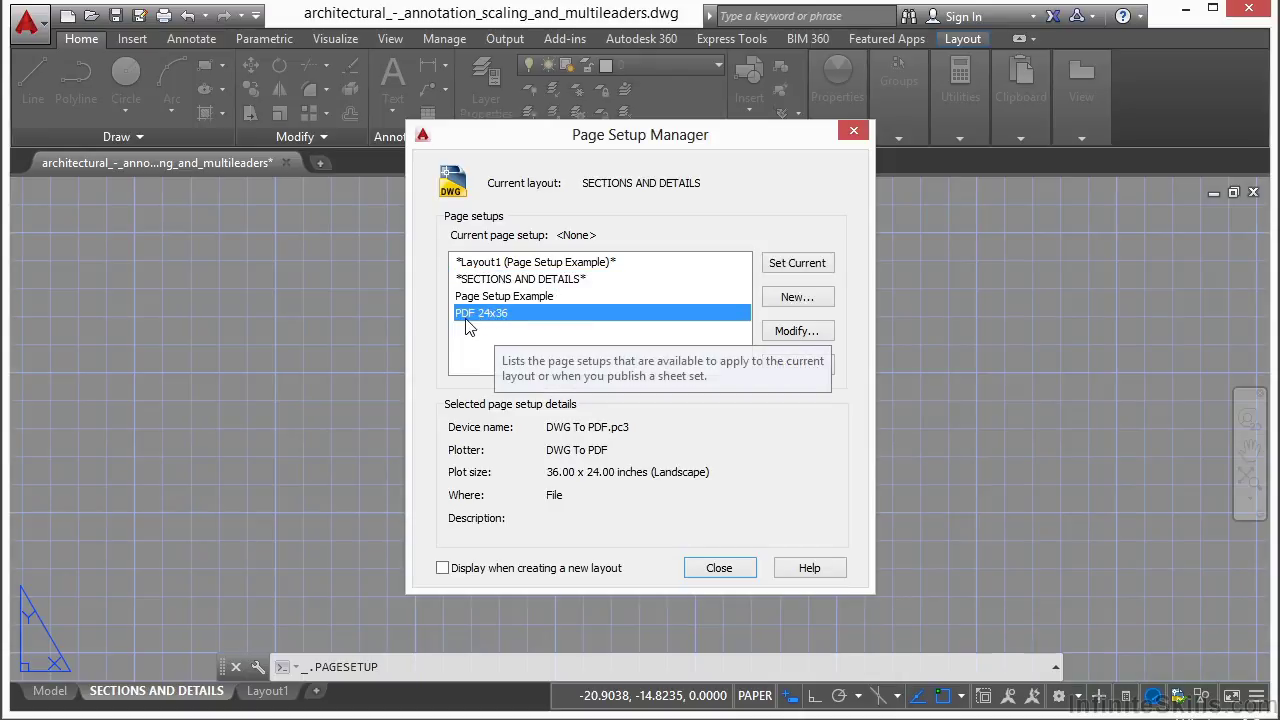
left_click(806, 268)
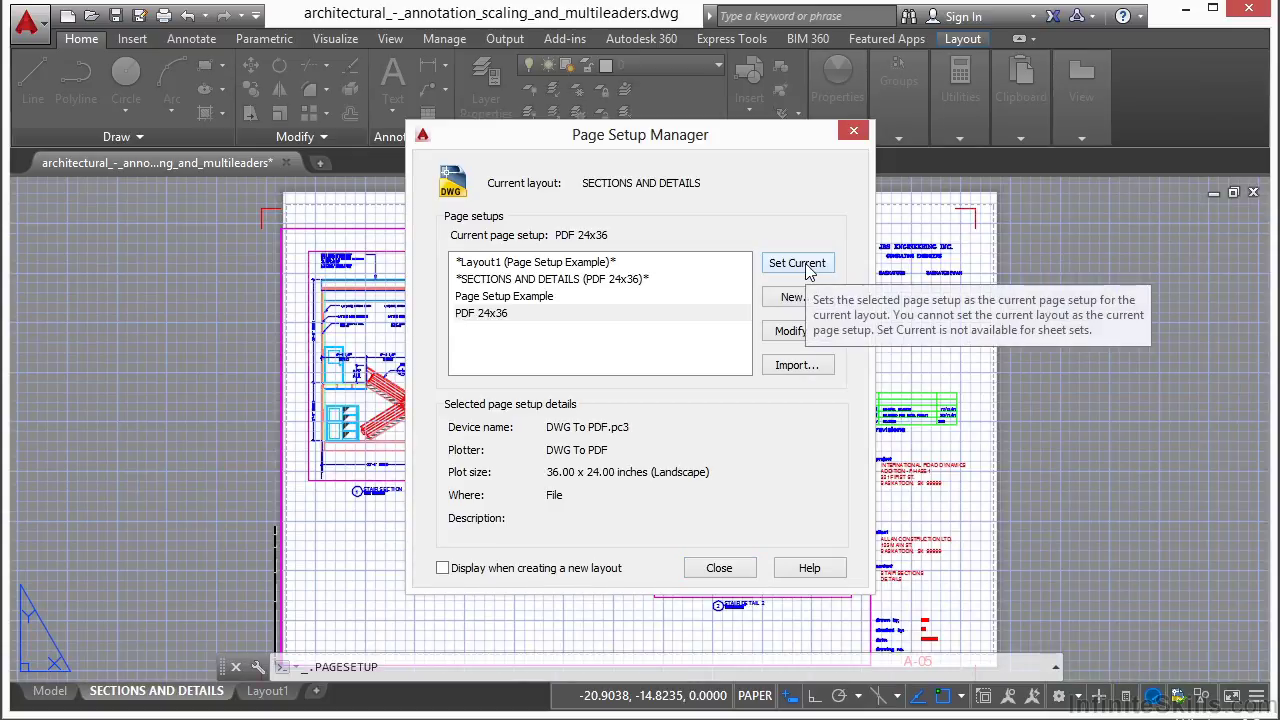
left_click(719, 568)
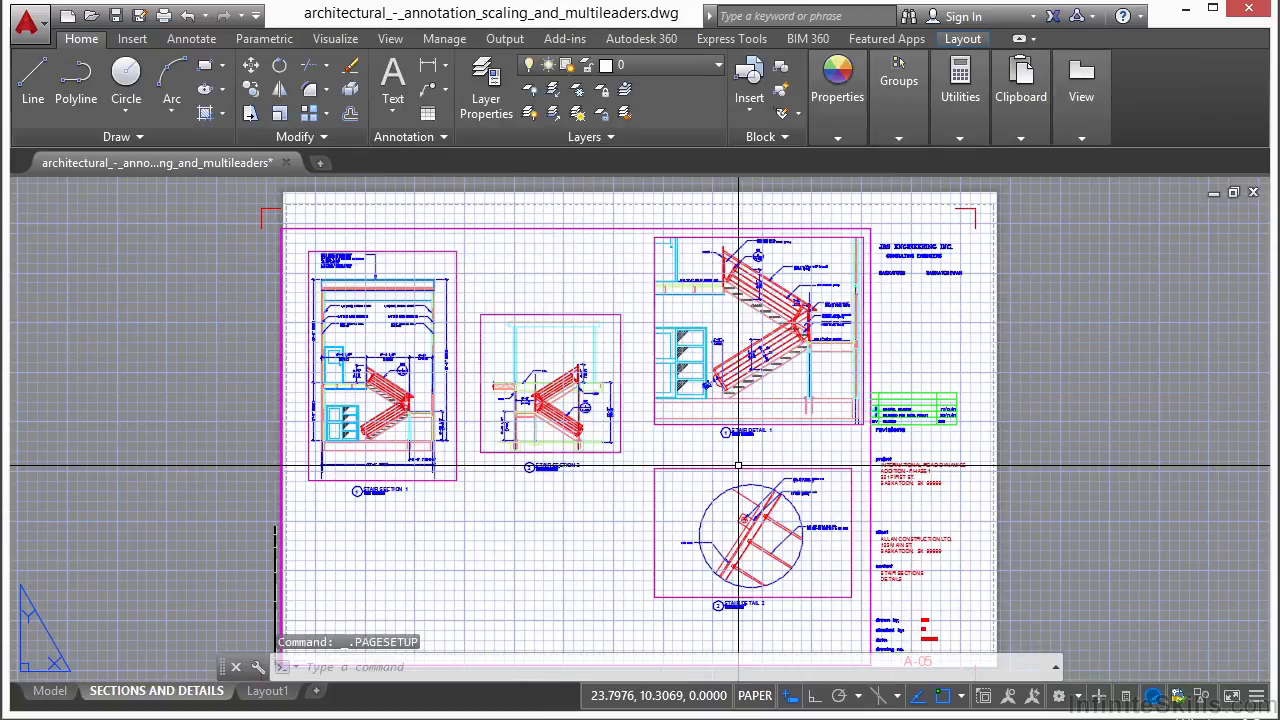
- Turn off the grid and inspect how the title block border sits against the sheet's upper-left corner
key("F7")
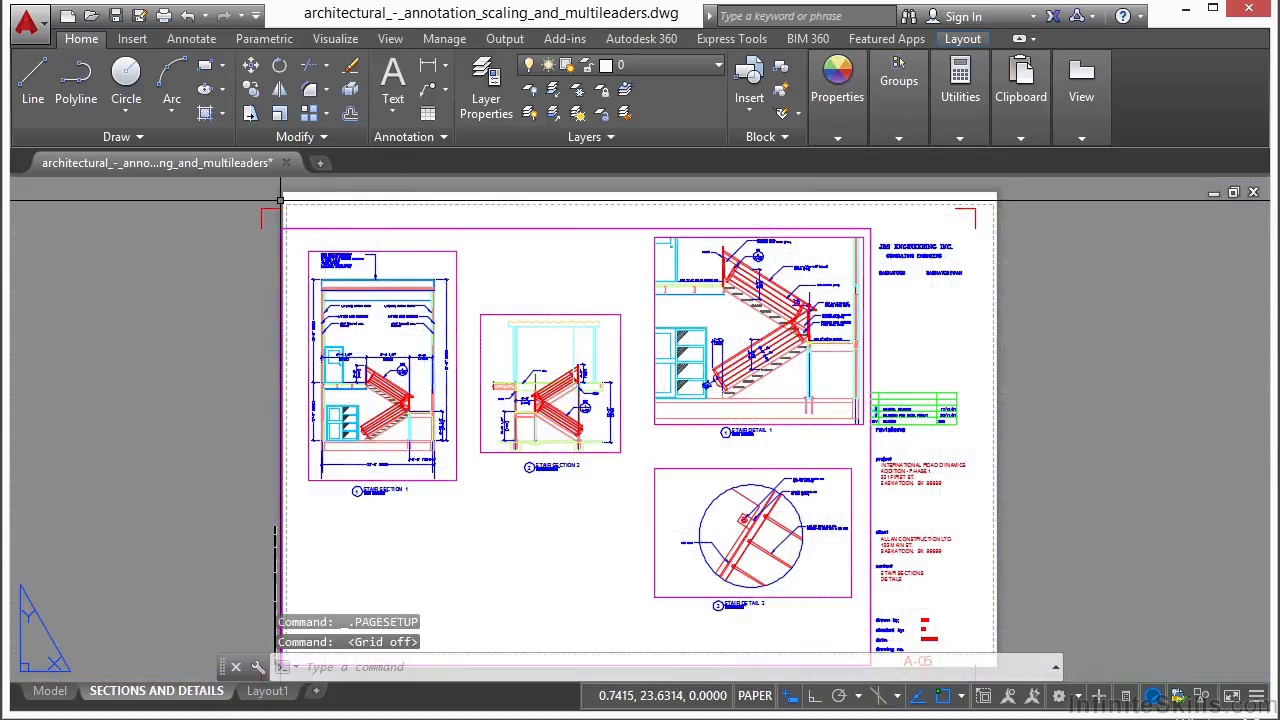
scroll(303, 205, "up", 5)
scroll(303, 205, "up", 3)
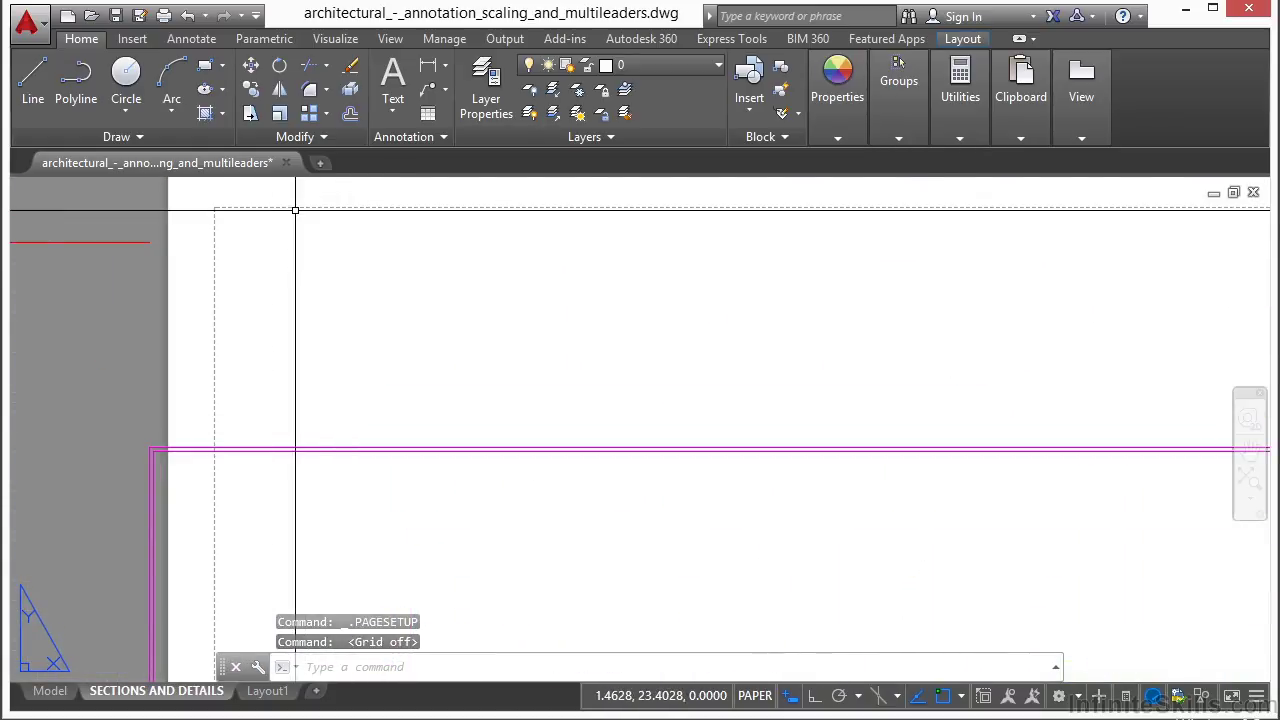
scroll(194, 239, "down", 2)
scroll(600, 310, "down", 4)
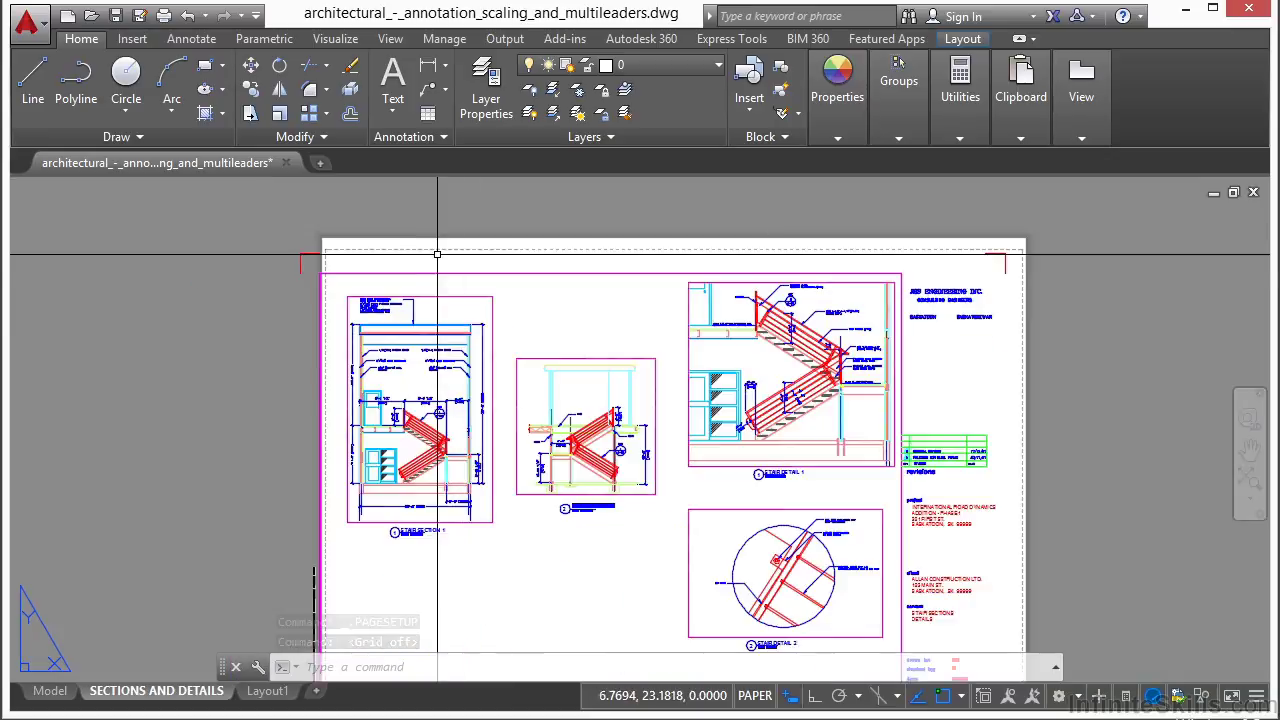
- Move the entire title block and its viewports from the lower-left red corner mark to the sheet's lower-left corner, and check the alignment
type("m")
key("Return")
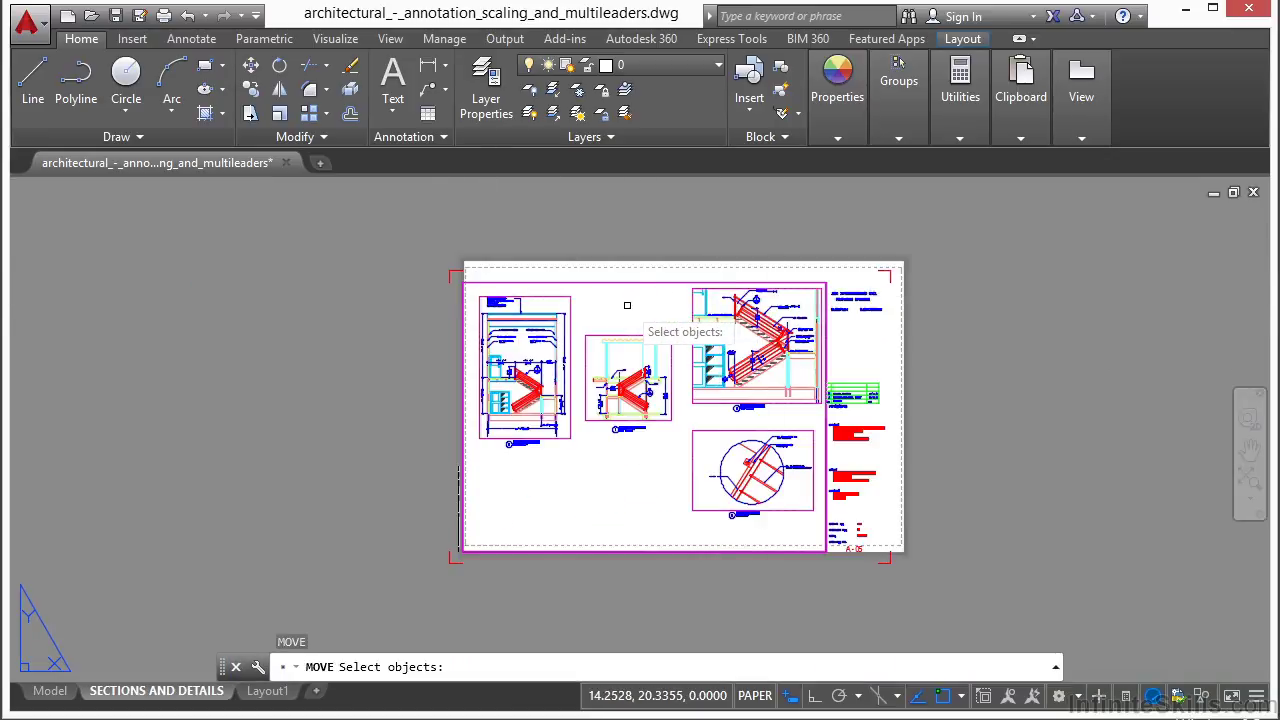
left_click(403, 225)
left_click(853, 505)
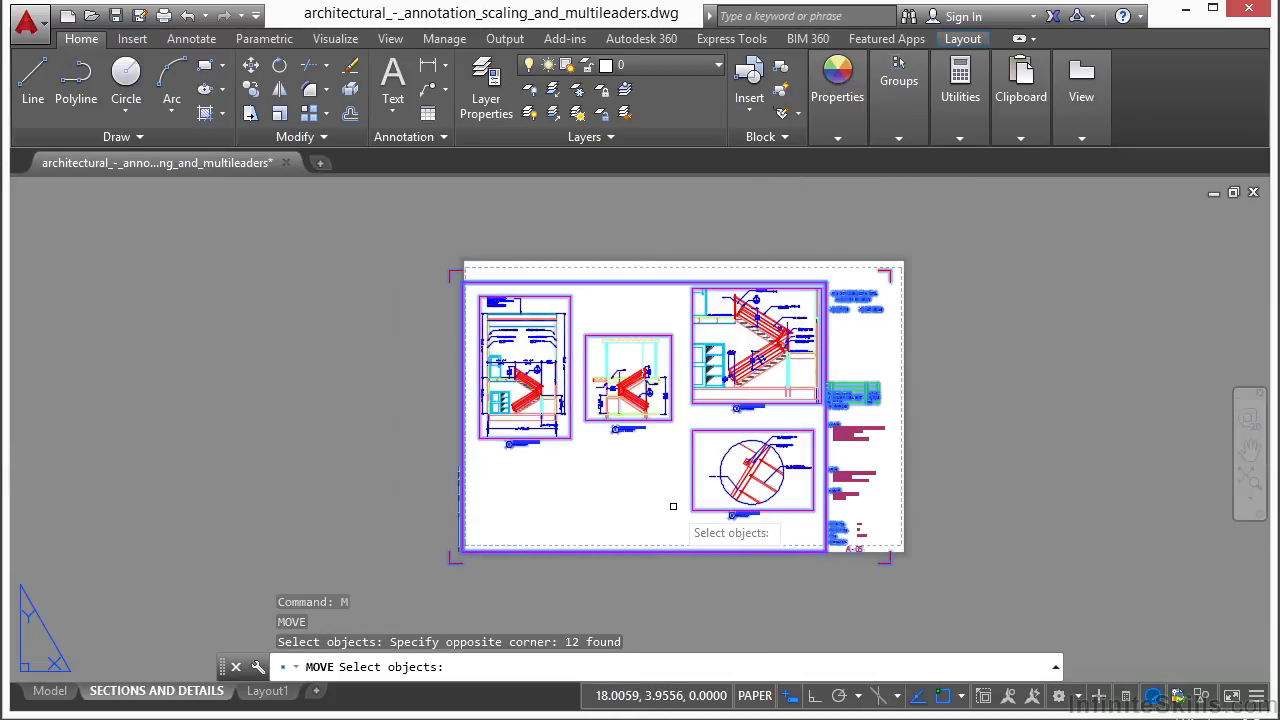
key("Return")
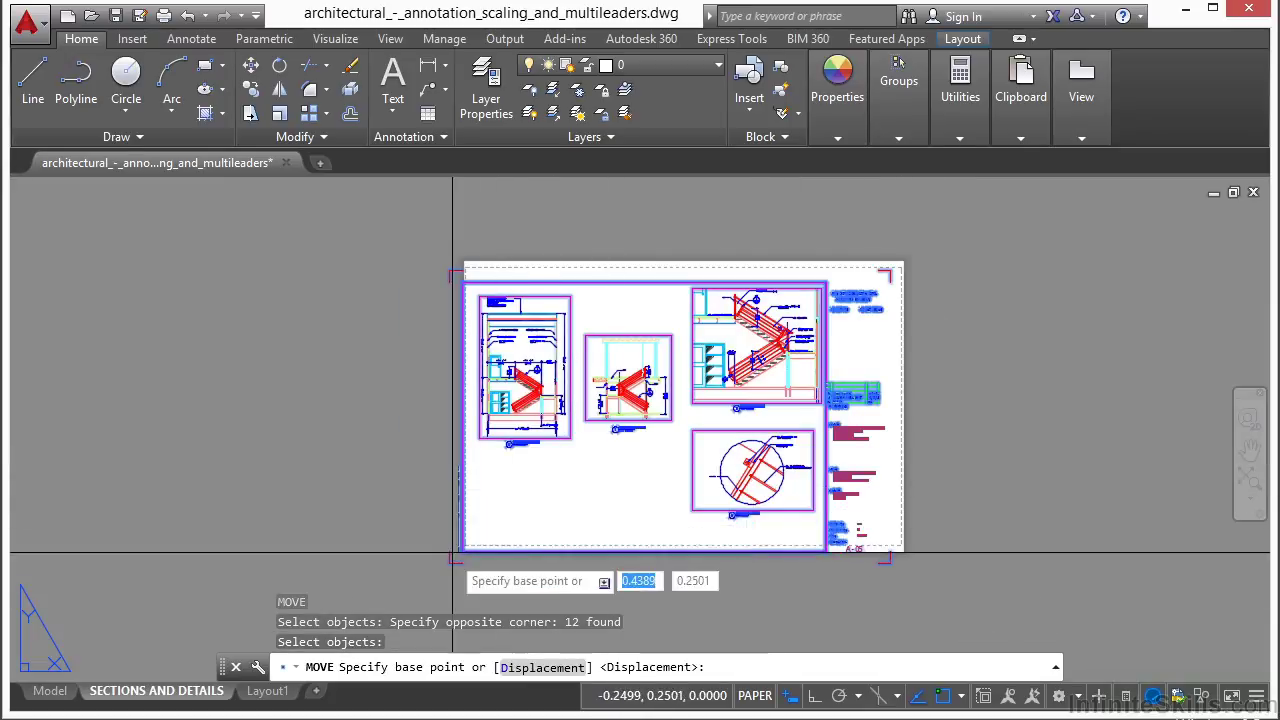
scroll(448, 562, "up", 5)
scroll(440, 540, "up", 2)
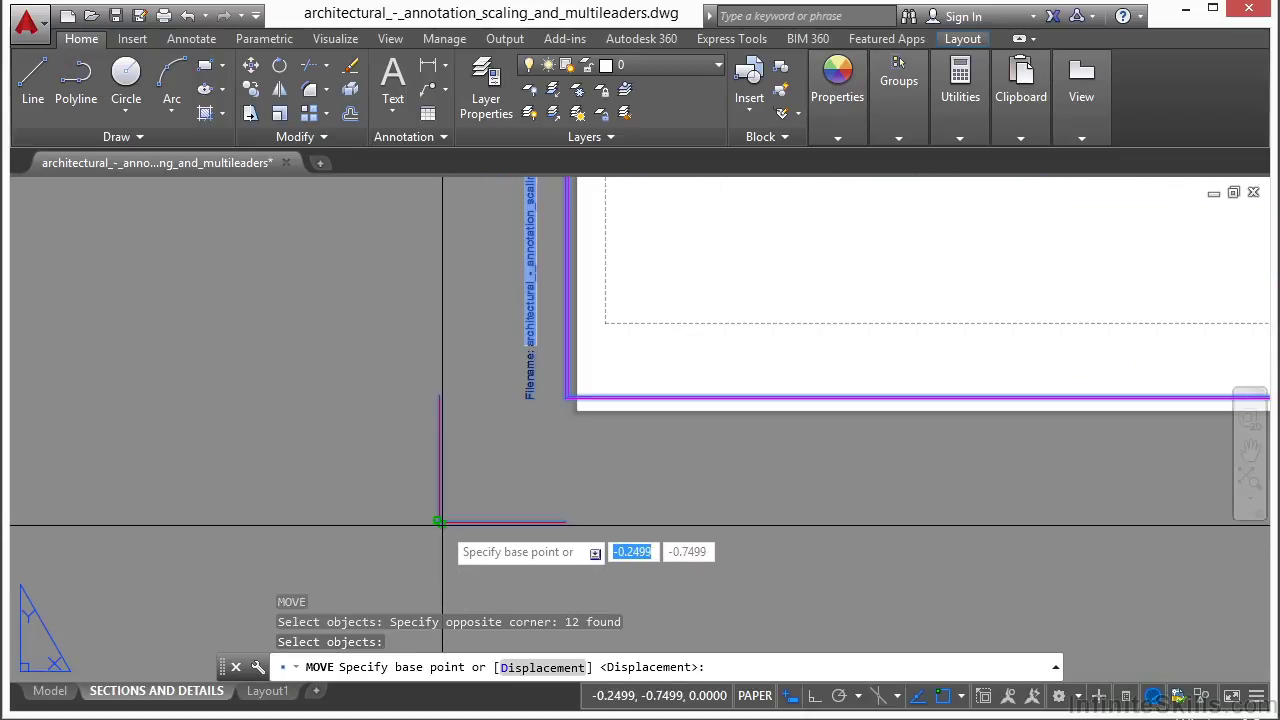
left_click(442, 517)
scroll(441, 519, "up", 3)
scroll(622, 371, "up", 2)
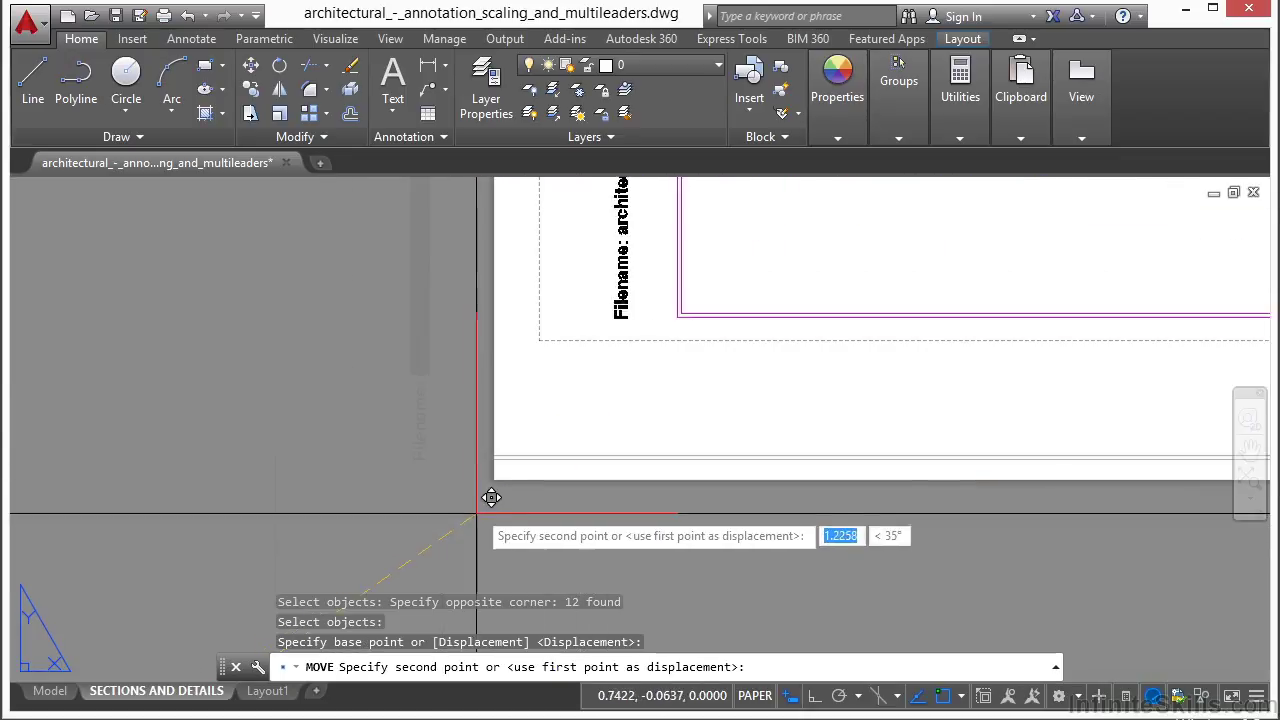
scroll(529, 443, "up", 4)
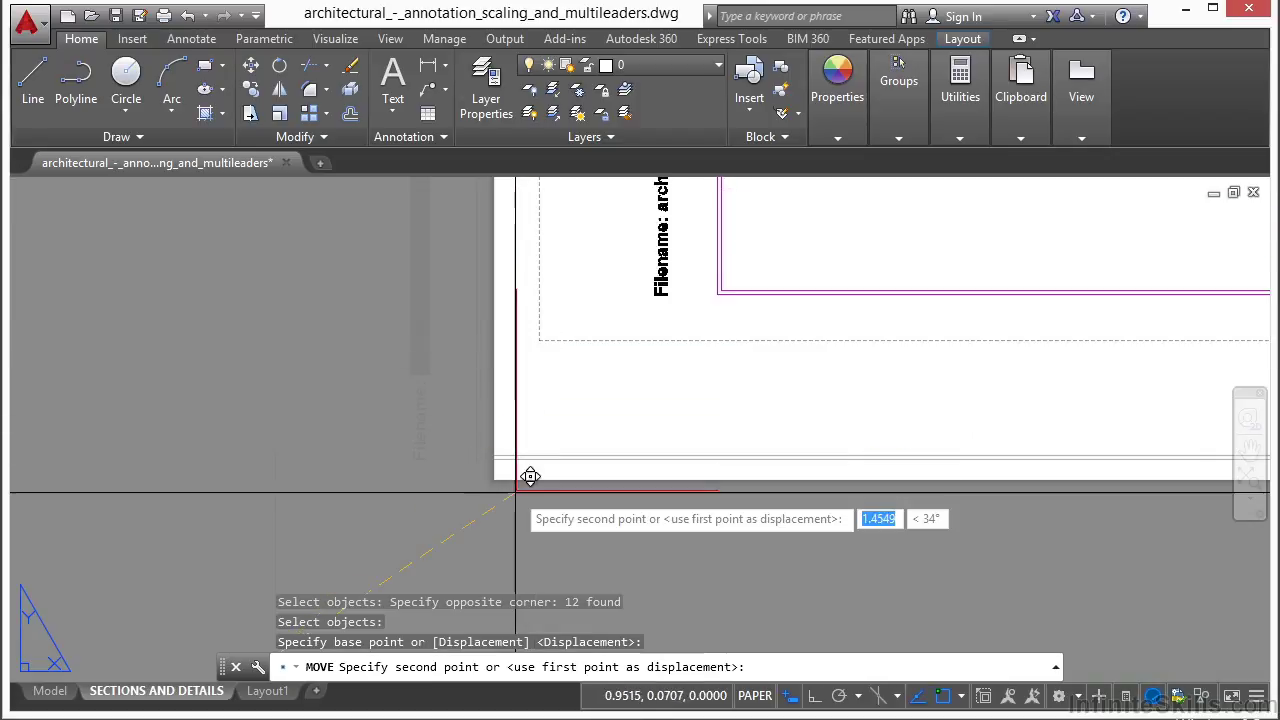
left_click(456, 467)
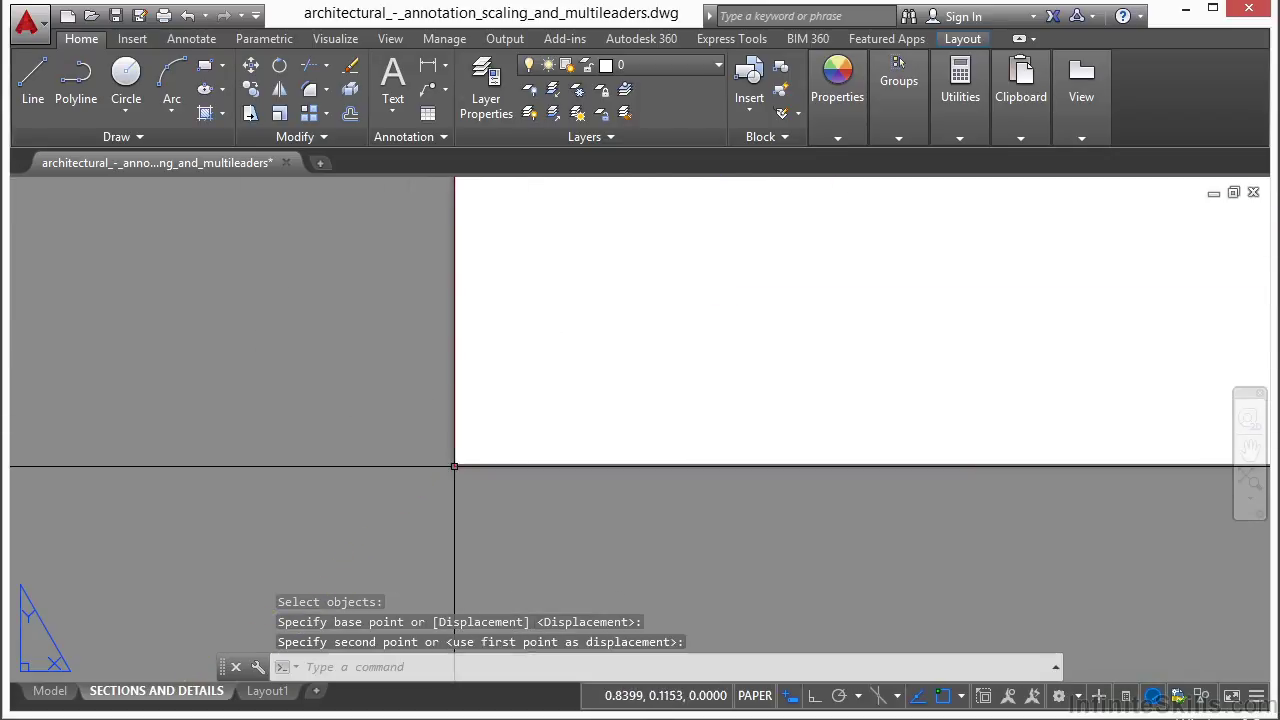
scroll(737, 337, "down", 3)
scroll(550, 430, "down", 6)
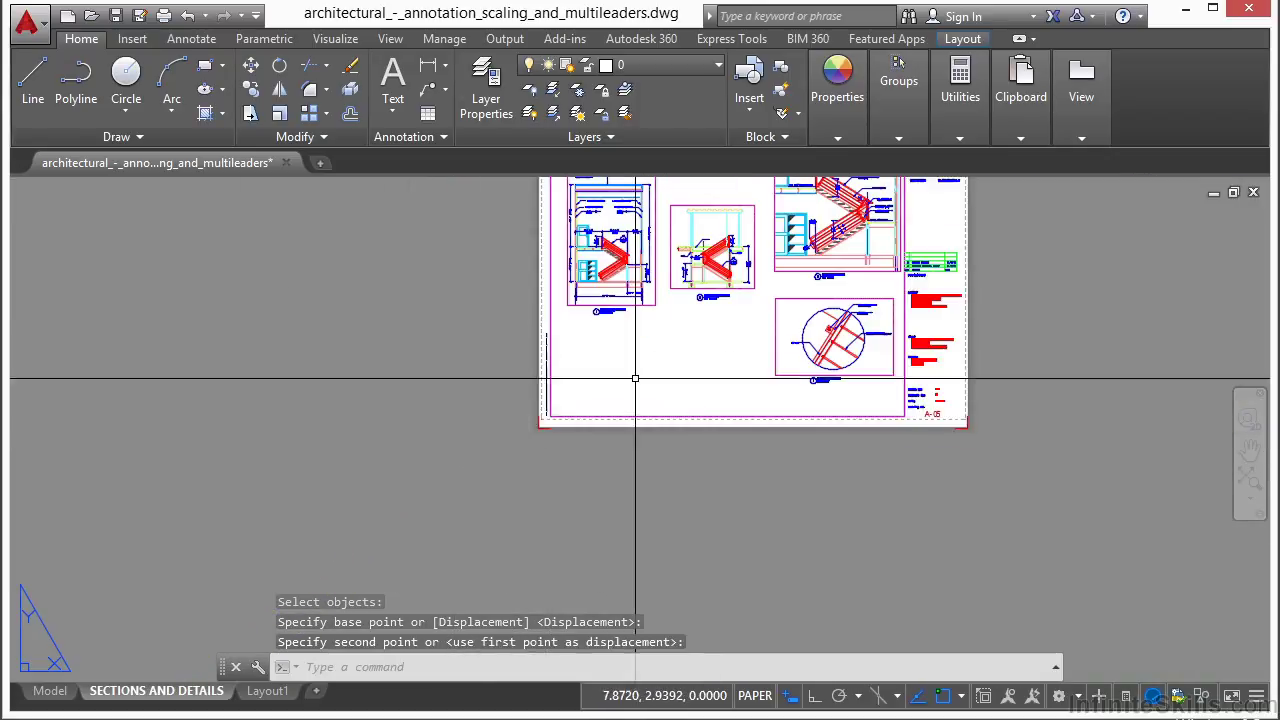
scroll(570, 423, "up", 8)
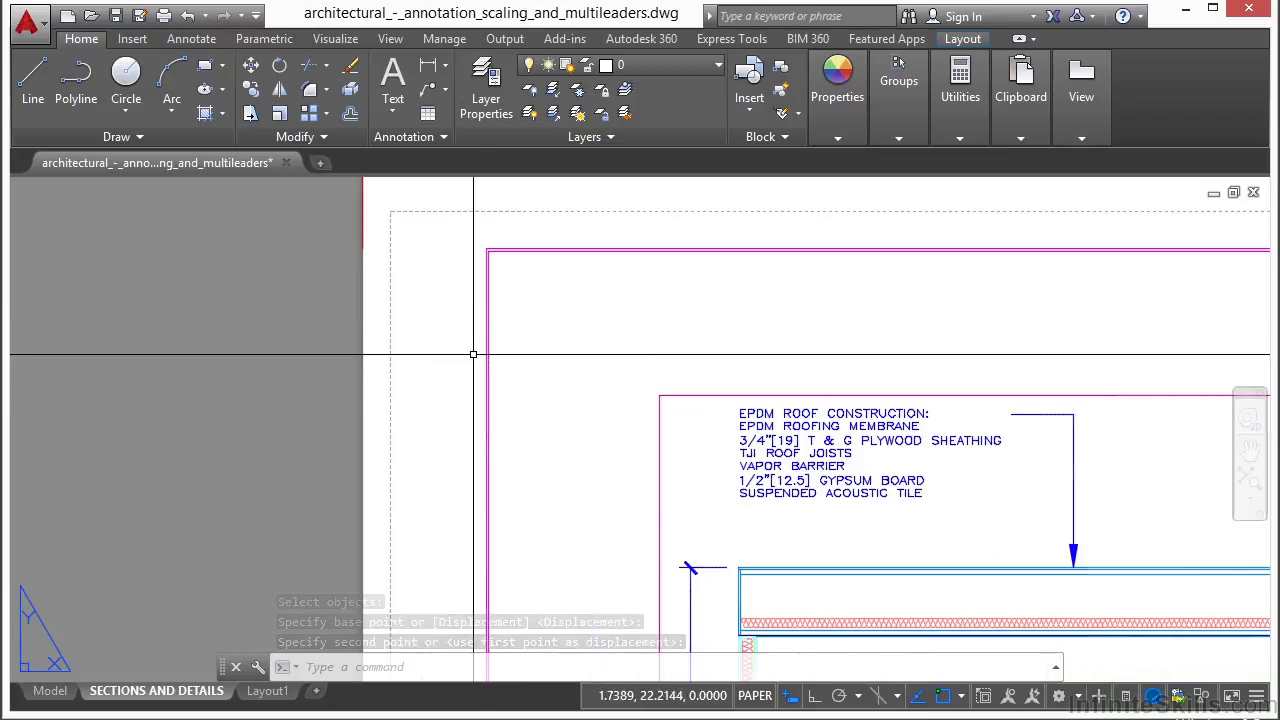
- Inspect the title block's alignment against the sheet's remaining corners and edges, then view the entire SECTIONS AND DETAILS sheet
scroll(446, 298, "down", 2)
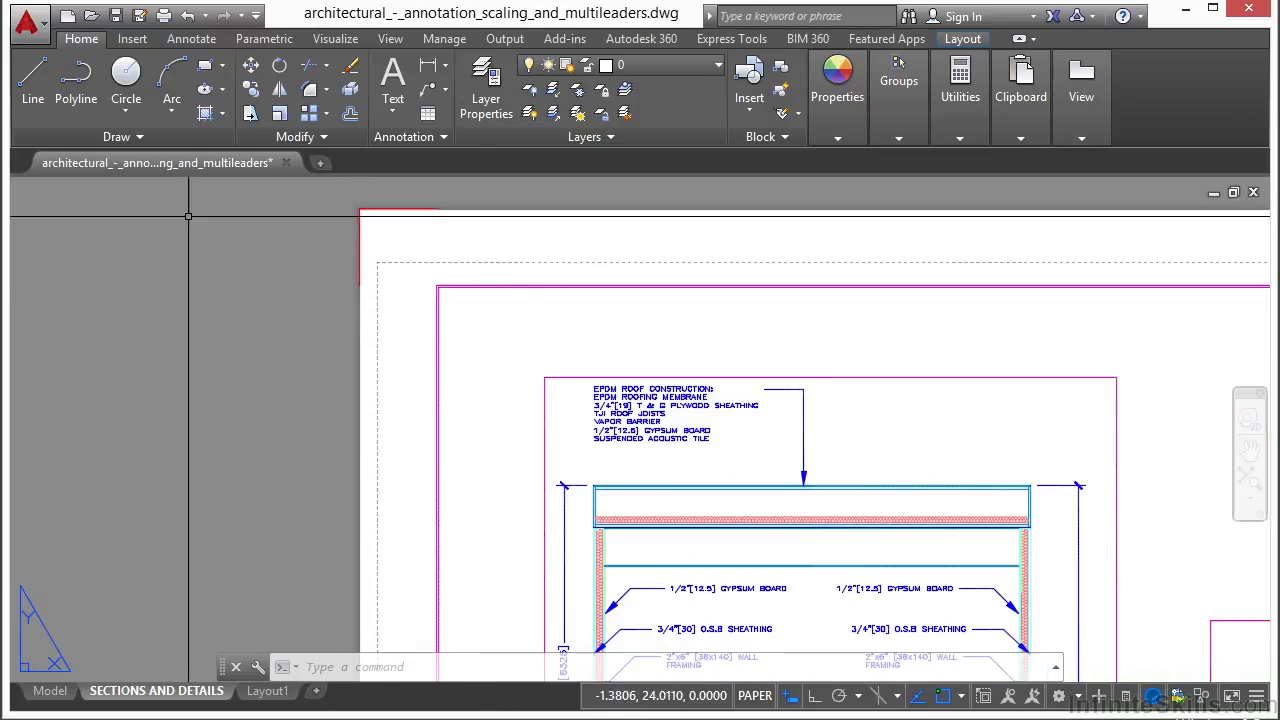
scroll(500, 214, "down", 4)
scroll(1137, 360, "up", 5)
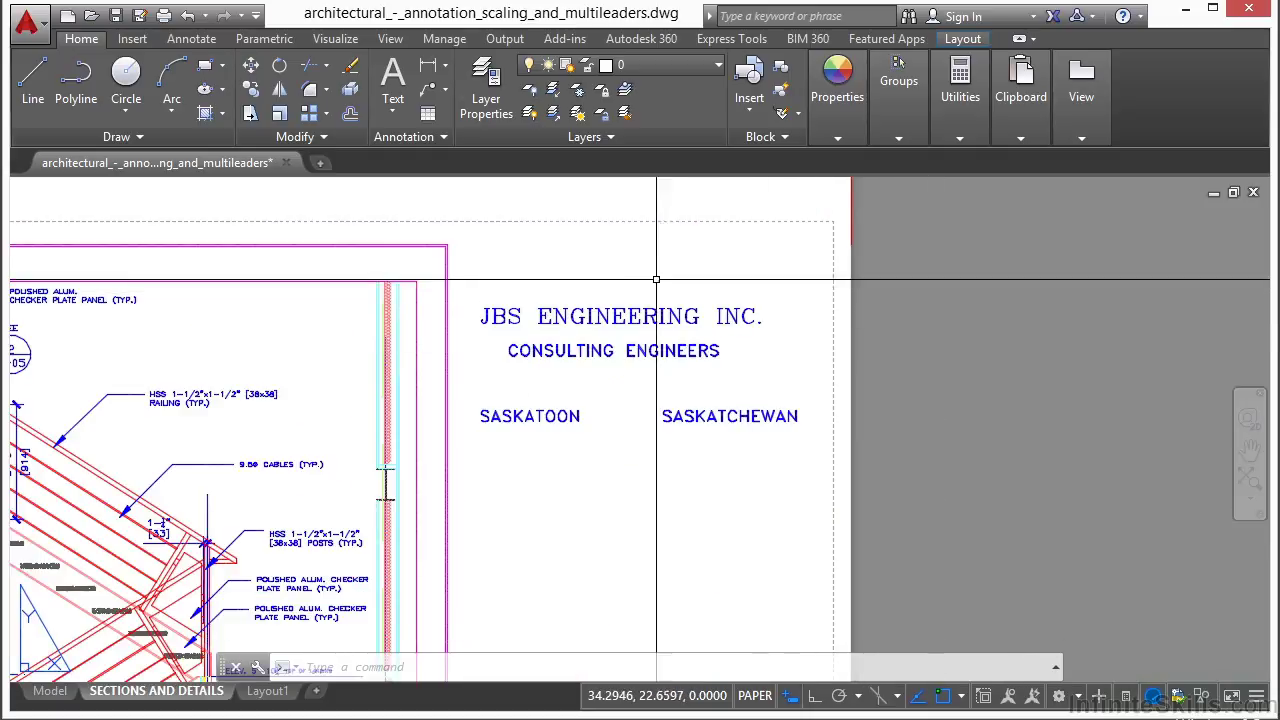
scroll(743, 340, "down", 4)
middle_click_drag(787, 480, 773, 172)
middle_click_drag(696, 524, 832, 383)
scroll(834, 514, "up", 2)
scroll(836, 512, "down", 2)
middle_click_drag(882, 488, 1061, 428)
scroll(675, 450, "down", 4)
middle_click_drag(616, 329, 640, 411)
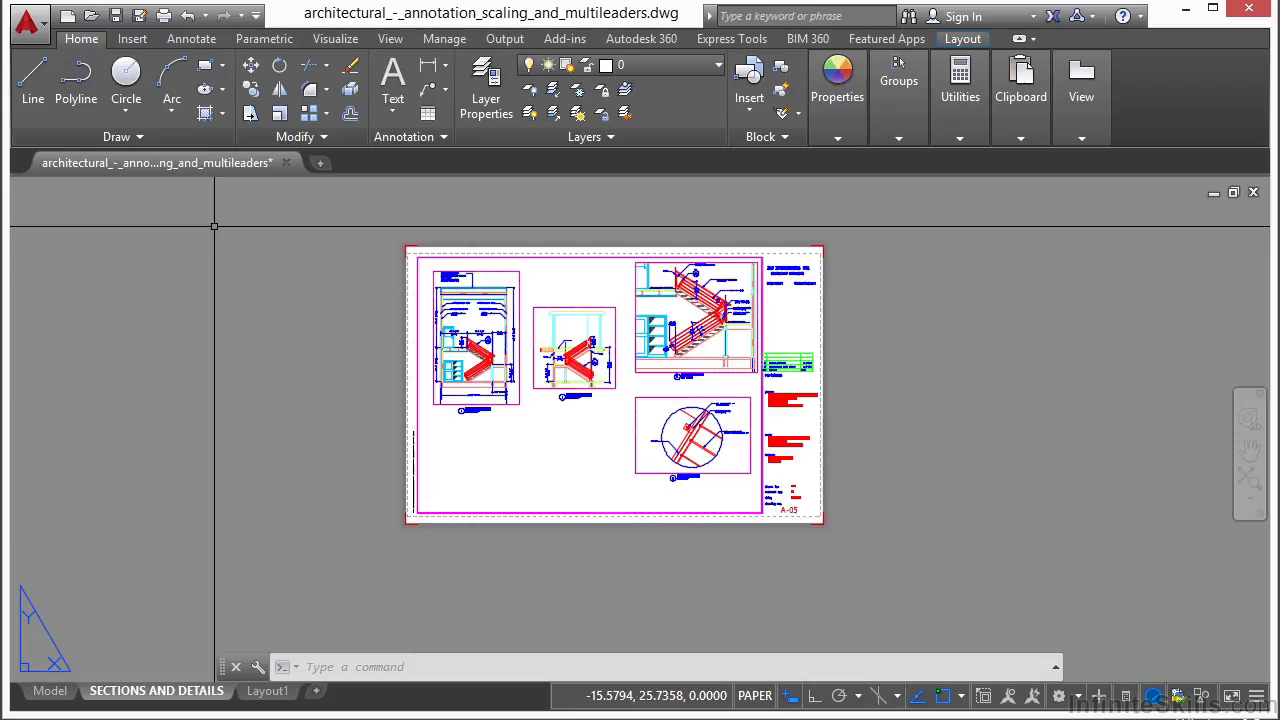
- Preview the SECTIONS AND DETAILS plot using the PDF 24x36 page setup, then return to the plot settings
key("Return")
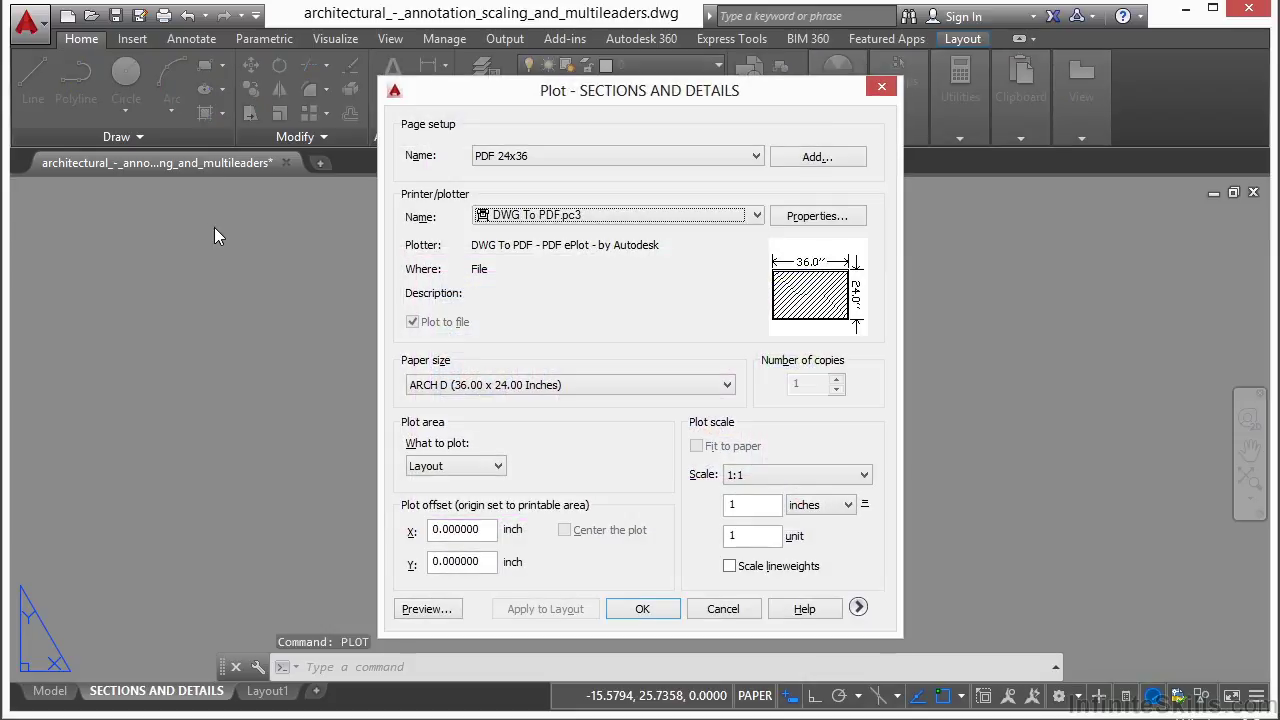
left_click(757, 157)
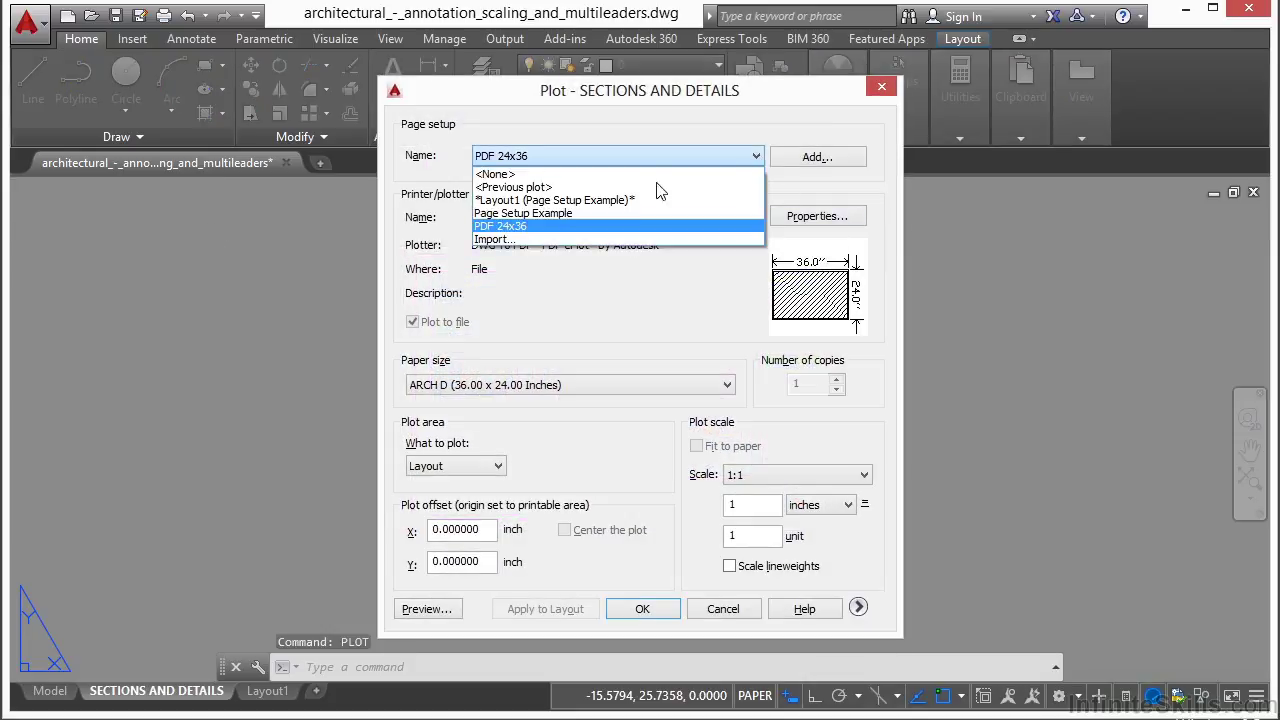
left_click(553, 227)
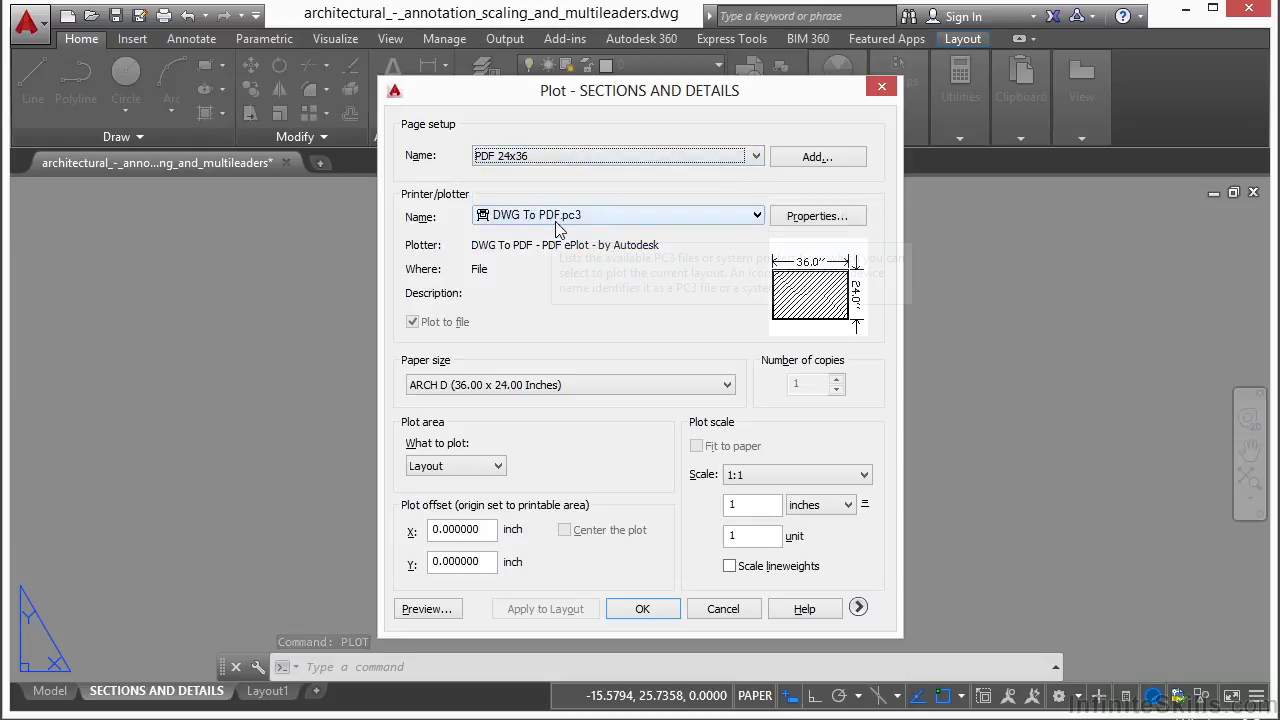
left_click(427, 609)
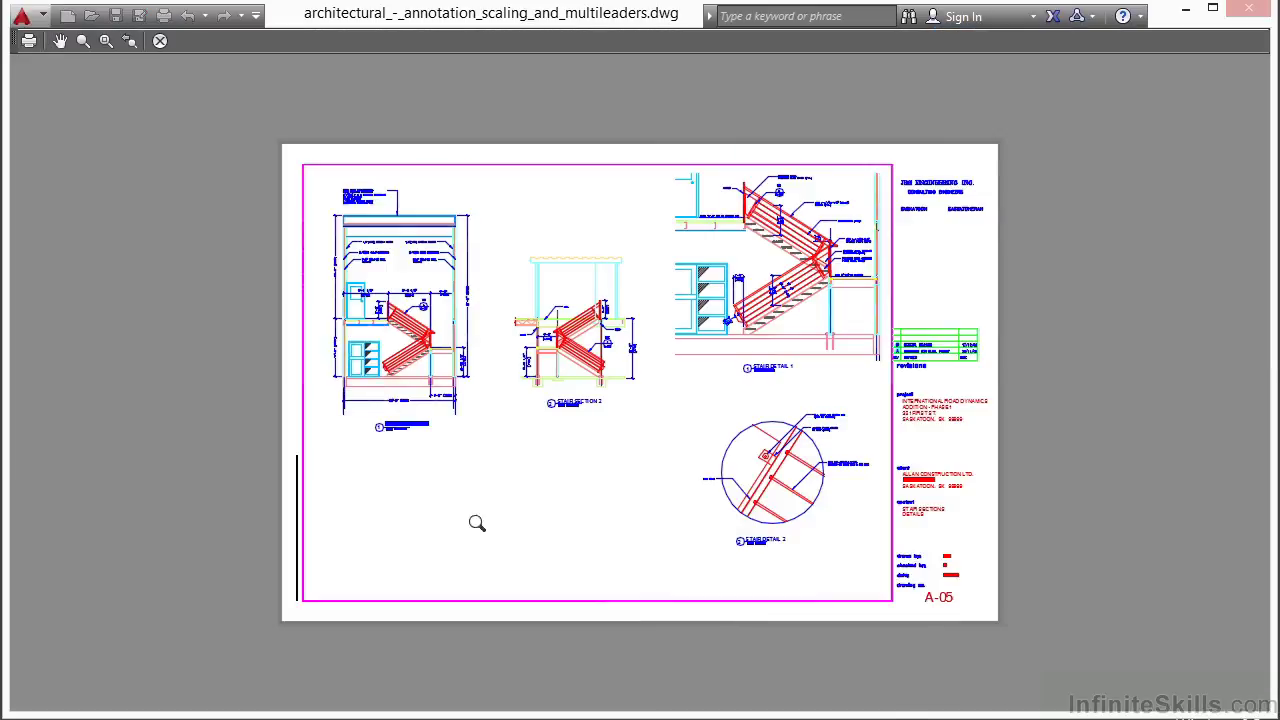
right_click(676, 313)
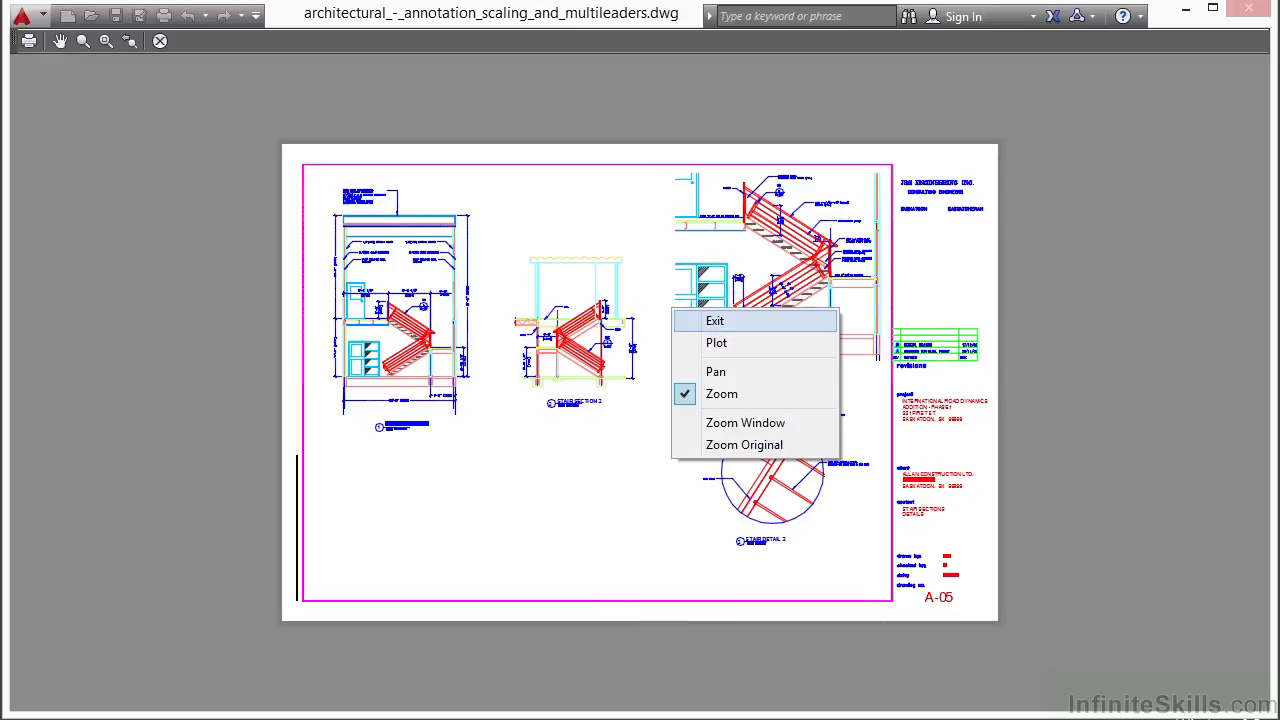
left_click(713, 325)
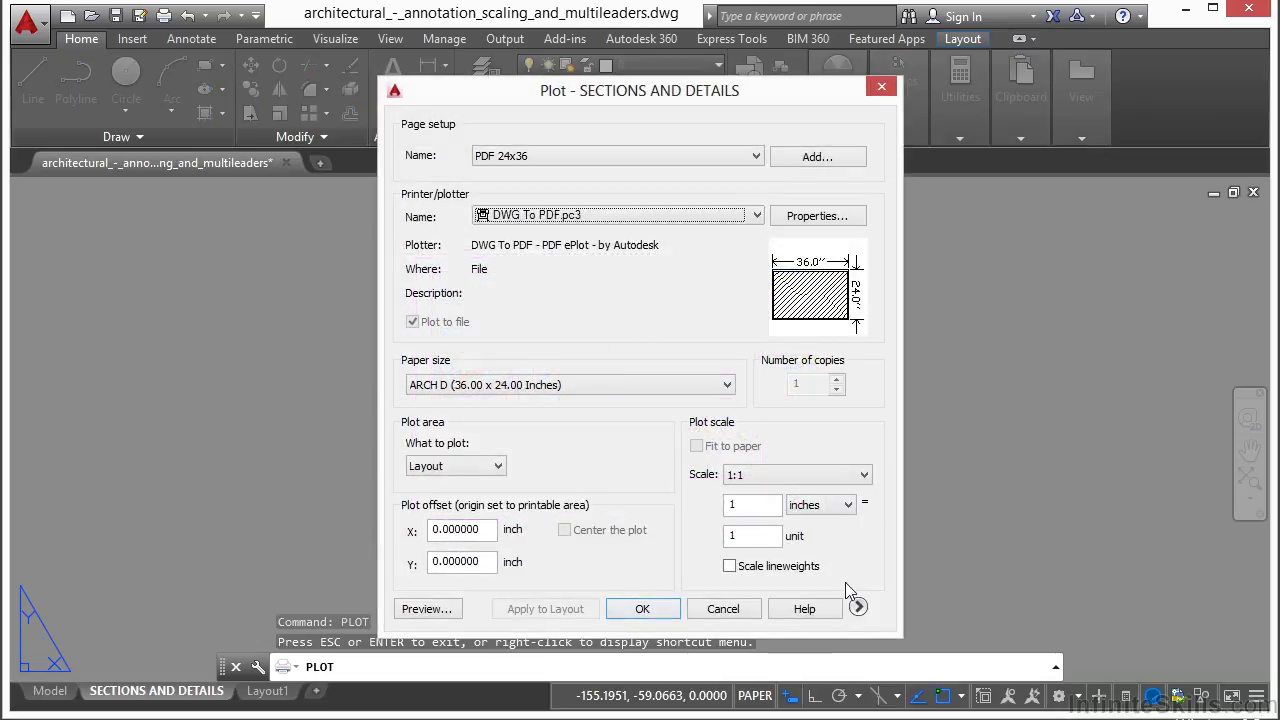
- Expand the plot settings to show the plot style table, plot options and drawing orientation
left_click(858, 609)
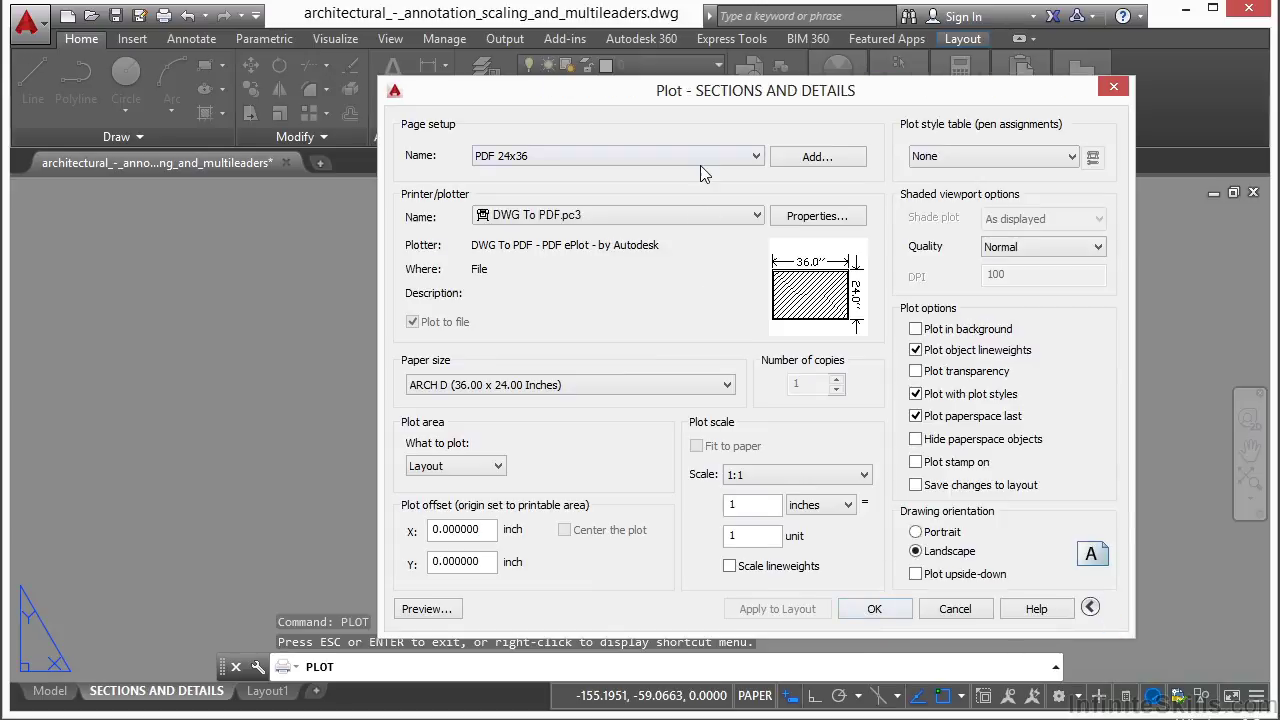